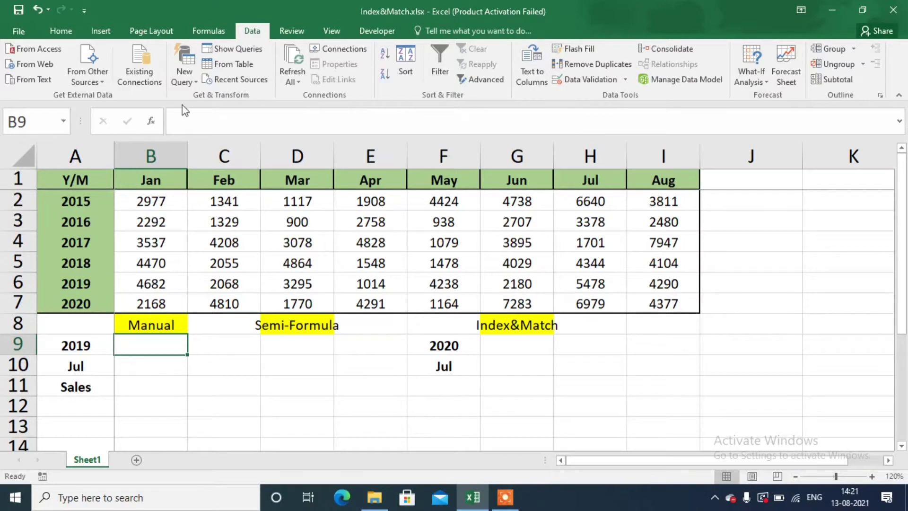
pyautogui.click(533, 244)
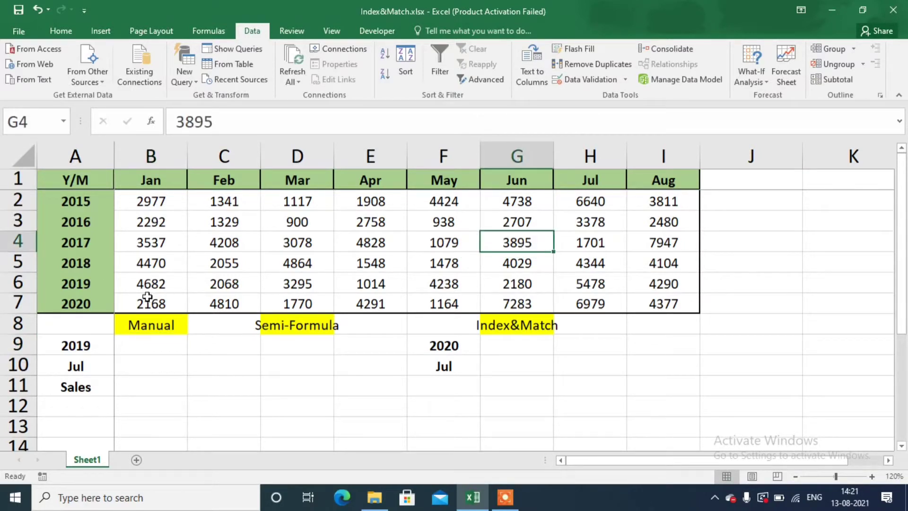
pyautogui.click(84, 278)
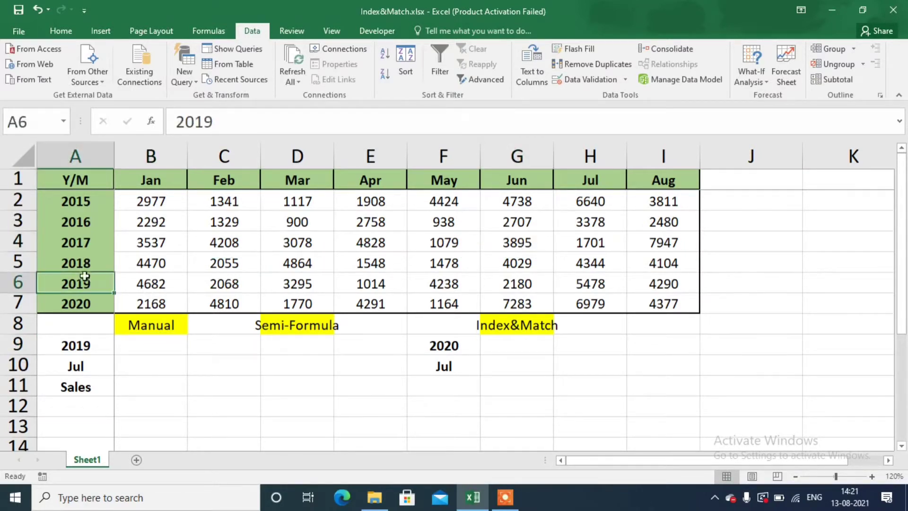
pyautogui.click(408, 284)
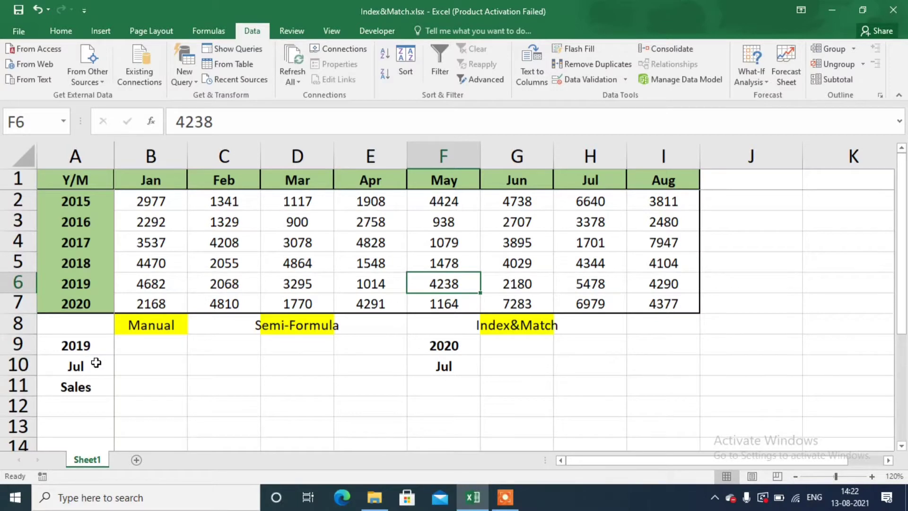
pyautogui.click(28, 284)
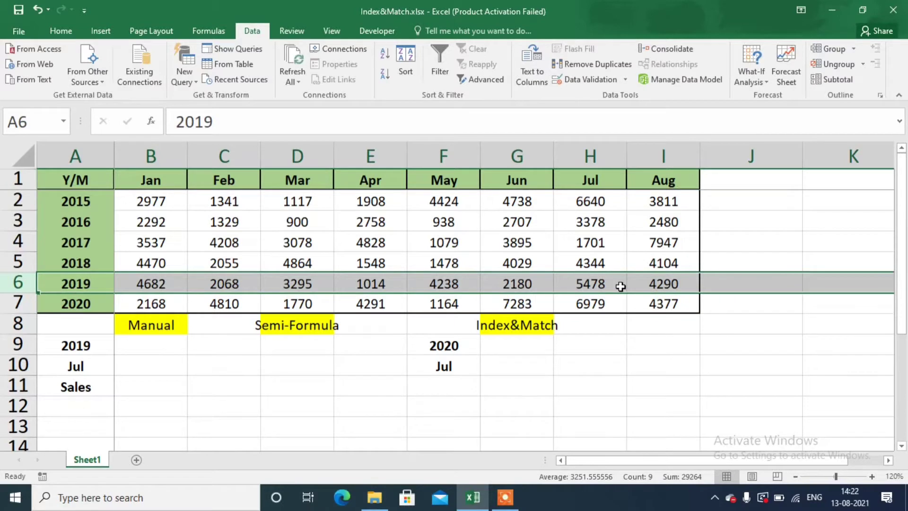
pyautogui.click(217, 359)
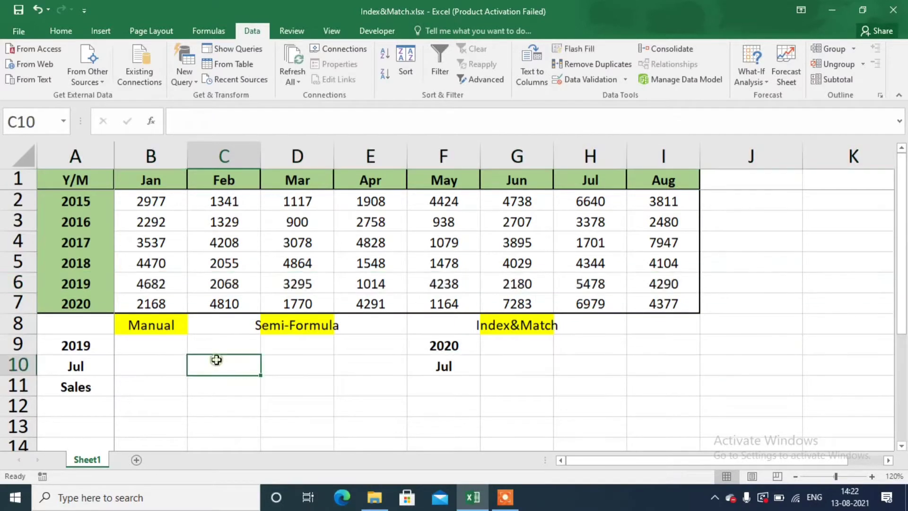
# Step: Count down the year labels from 2015 to 2019 and enter its row position, 5, in B9 under Manual
pyautogui.click(154, 345)
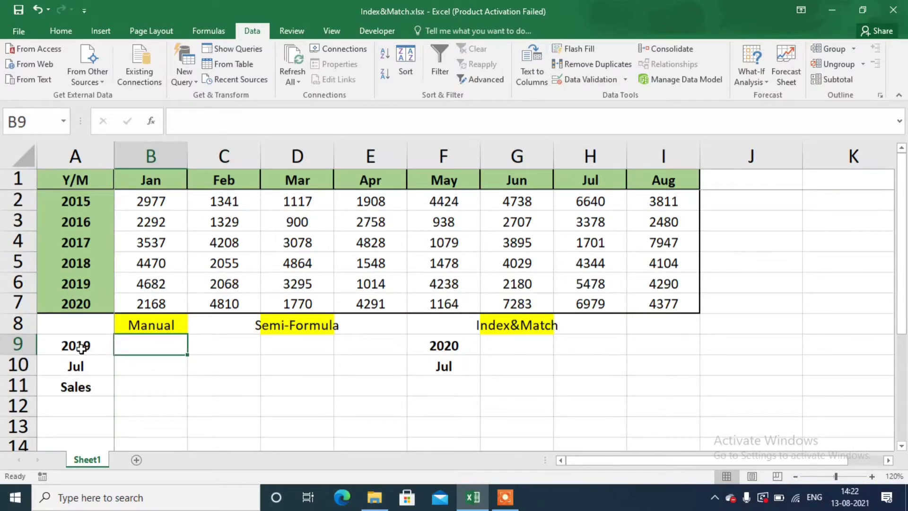
pyautogui.click(73, 202)
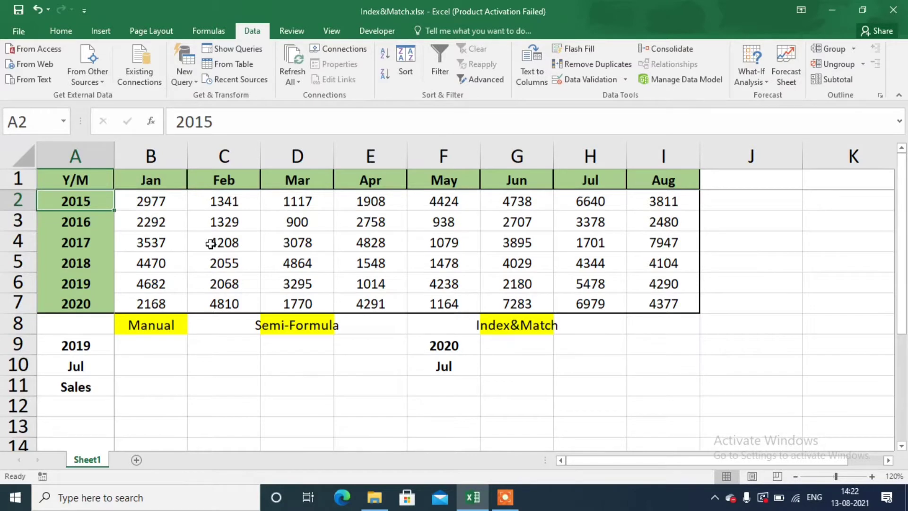
pyautogui.press('Down')
pyautogui.press('Down')
pyautogui.press('Down')
pyautogui.press('Down')
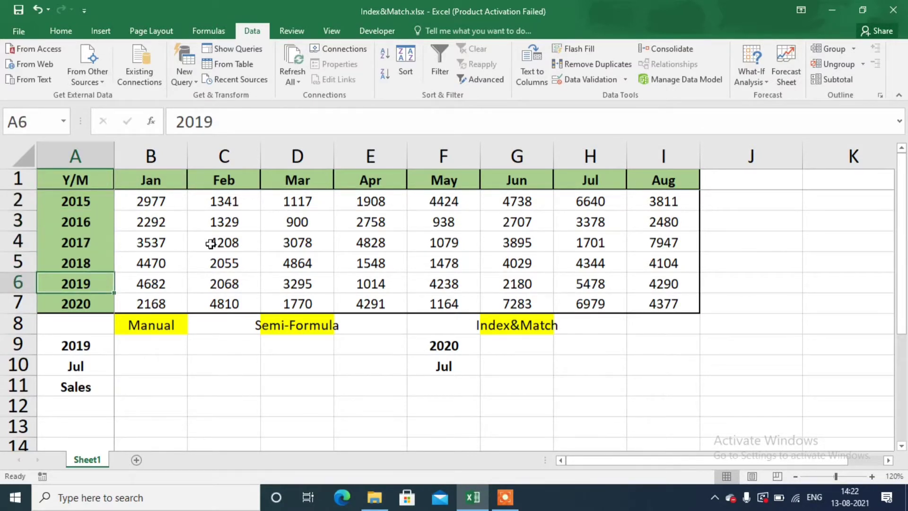
pyautogui.click(144, 344)
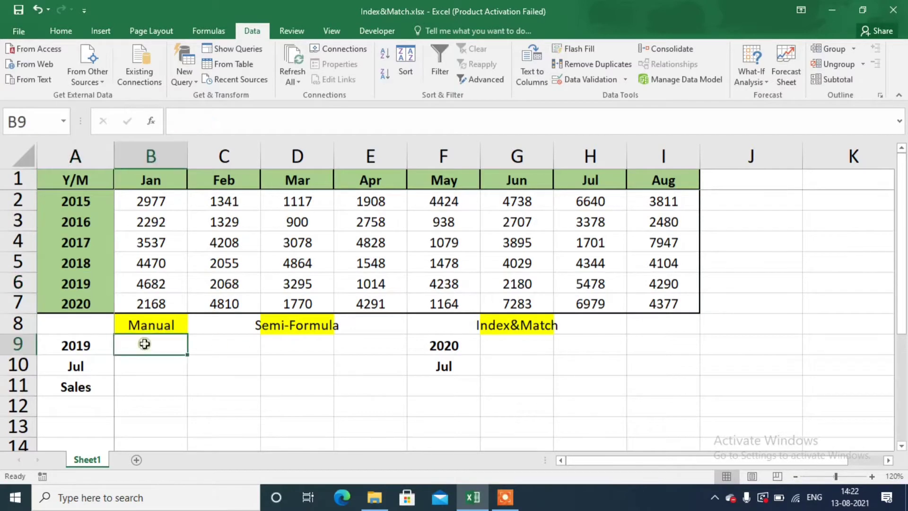
pyautogui.write('5')
pyautogui.press('Return')
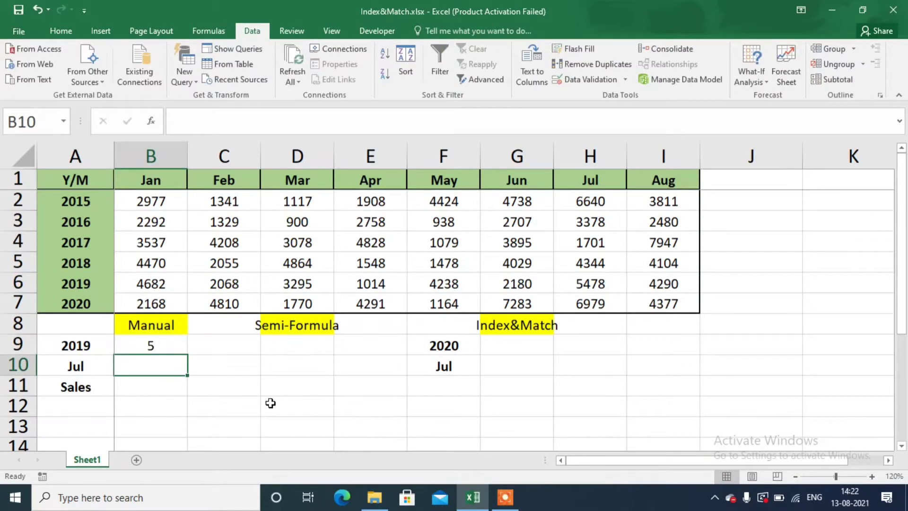
# Step: Count across the month headers from Jan to Jul and enter its column position, 7, in B10
pyautogui.click(181, 180)
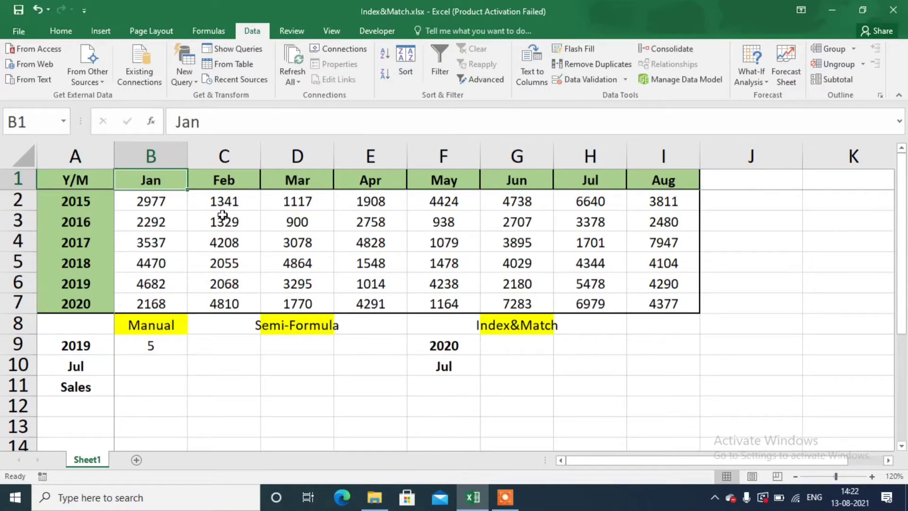
pyautogui.press('Right')
pyautogui.press('Right')
pyautogui.press('Right')
pyautogui.press('Right')
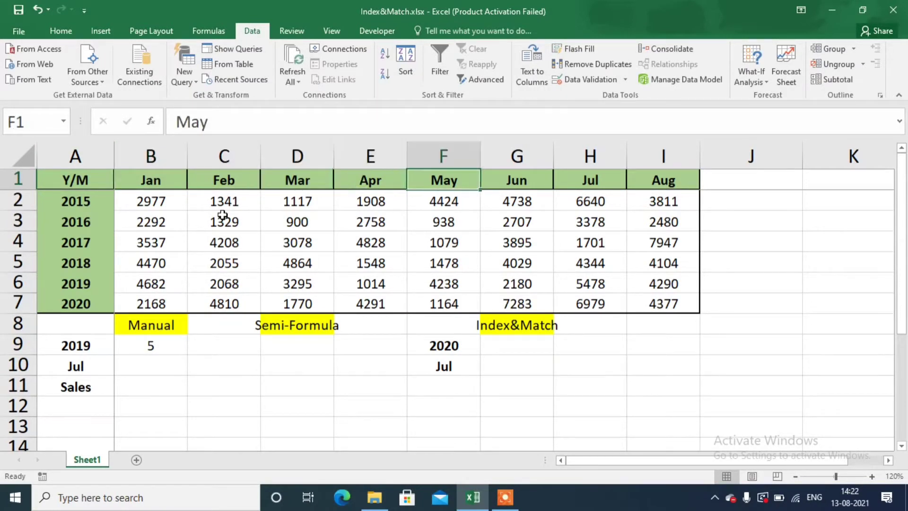
pyautogui.press('Right')
pyautogui.press('Right')
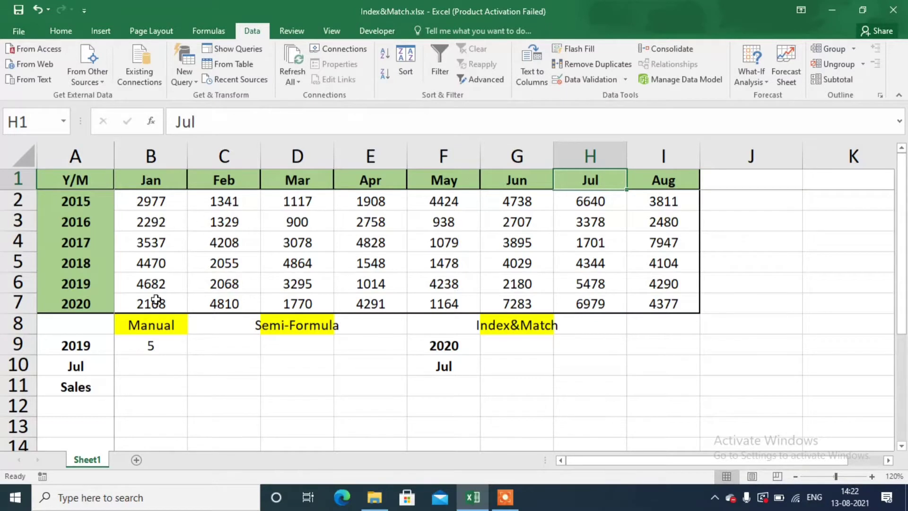
pyautogui.click(150, 370)
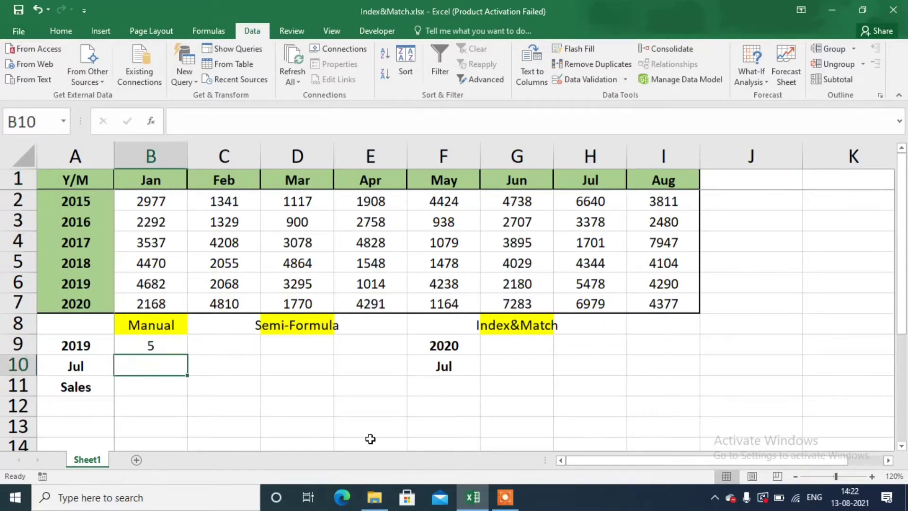
pyautogui.write('7')
pyautogui.press('Return')
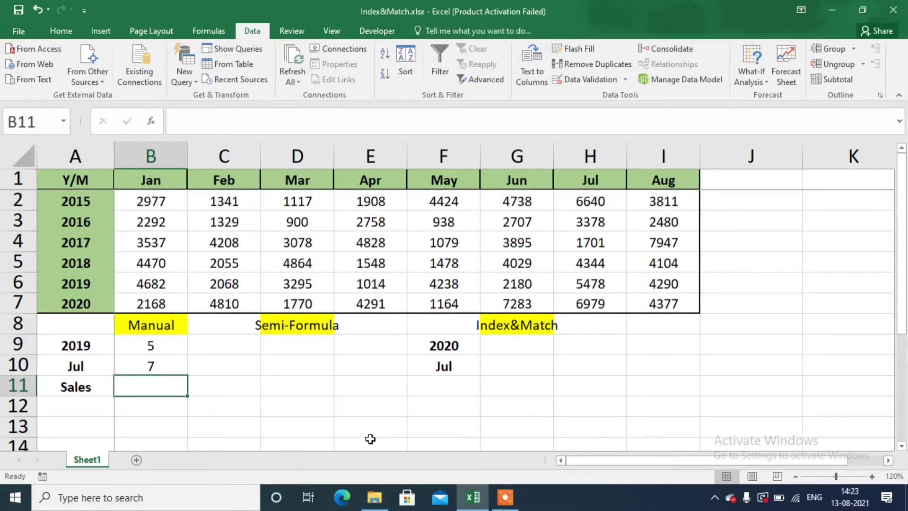
# Step: Enter =INDEX(B2:I7,5,7) in the Manual Sales cell B11 to look up the July 2019 sales
pyautogui.write('=inde')
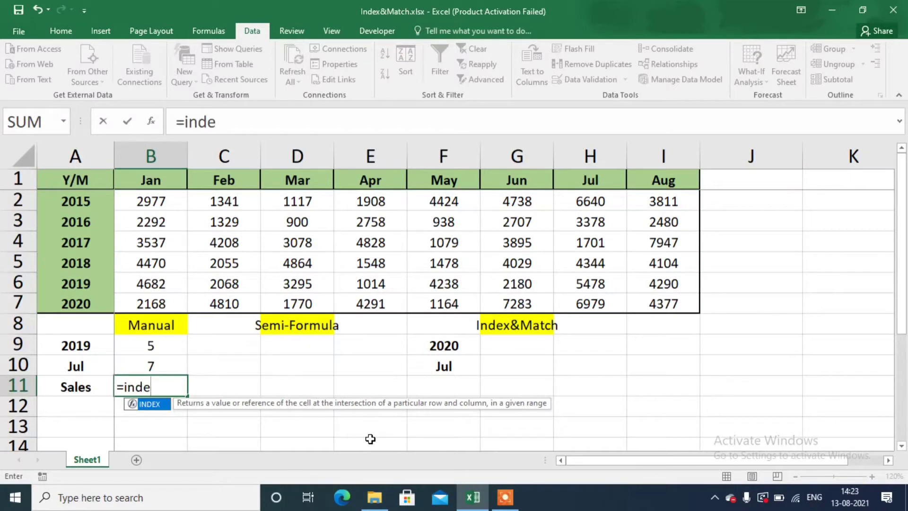
pyautogui.press('Tab')
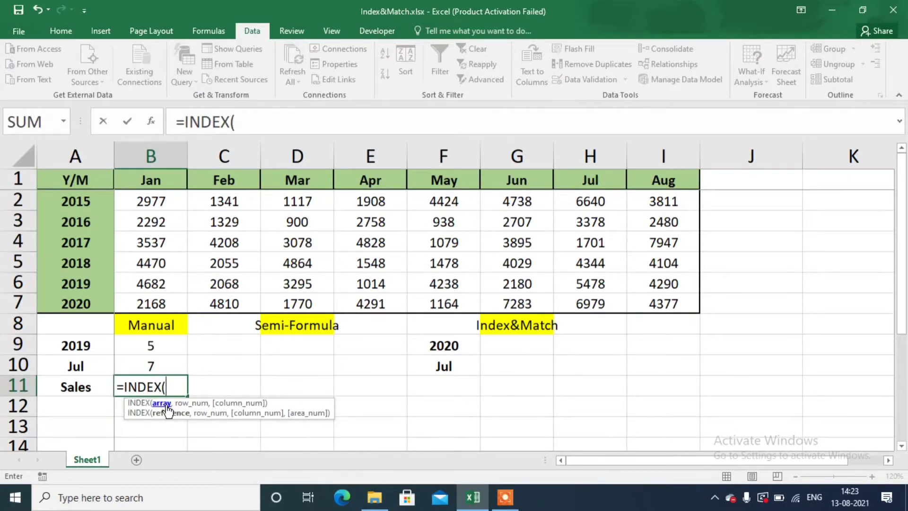
pyautogui.click(142, 198)
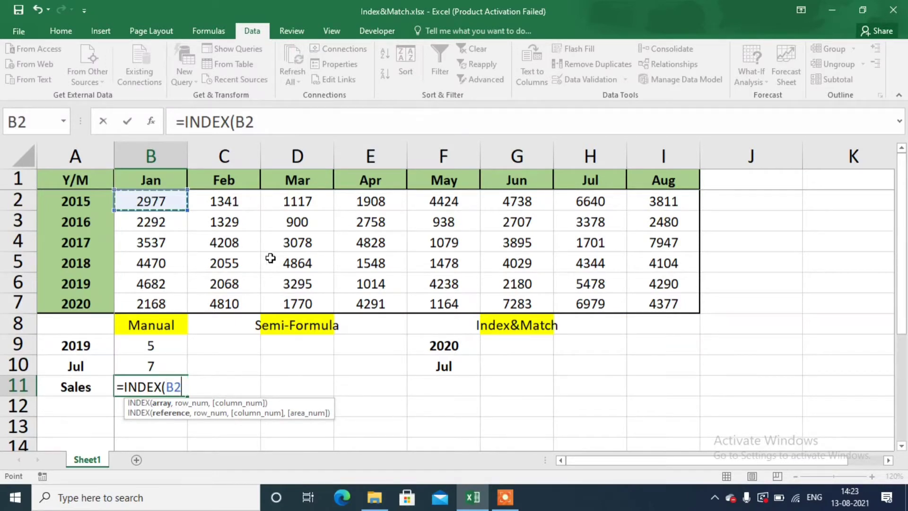
pyautogui.hotkey('shift', 'Right')
pyautogui.hotkey('shift', 'Right')
pyautogui.hotkey('shift', 'Right')
pyautogui.hotkey('shift', 'Right')
pyautogui.hotkey('shift', 'Right')
pyautogui.hotkey('shift', 'Right')
pyautogui.hotkey('shift', 'Right')
pyautogui.hotkey('shift', 'Down')
pyautogui.hotkey('shift', 'Down')
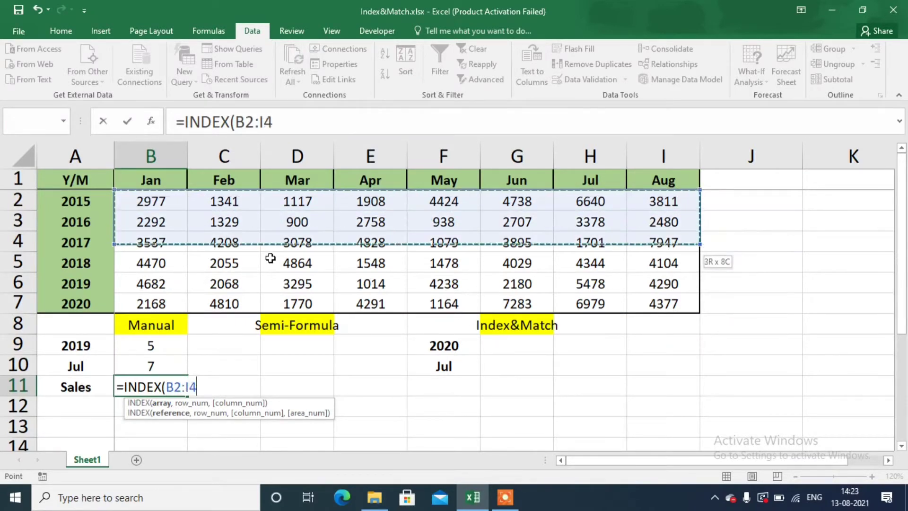
pyautogui.hotkey('shift', 'Down')
pyautogui.hotkey('shift', 'Down')
pyautogui.hotkey('shift', 'Down')
pyautogui.write(',')
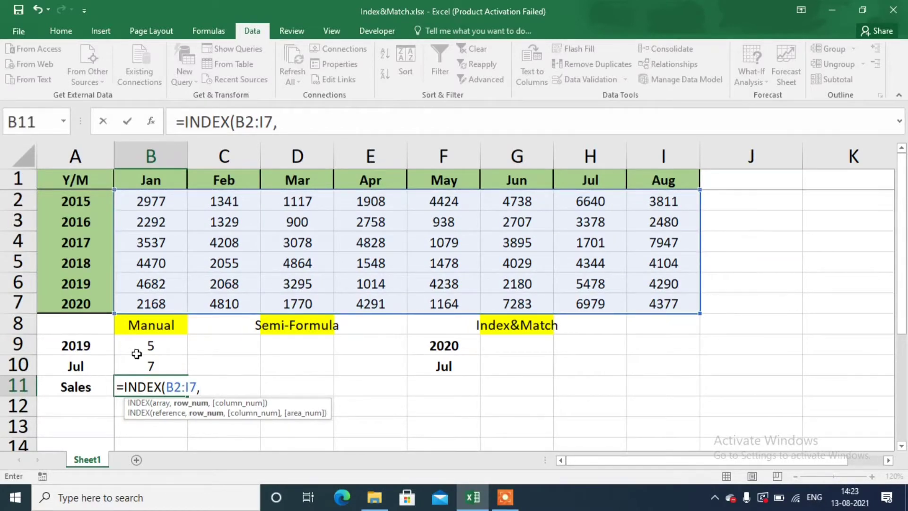
pyautogui.write('5,')
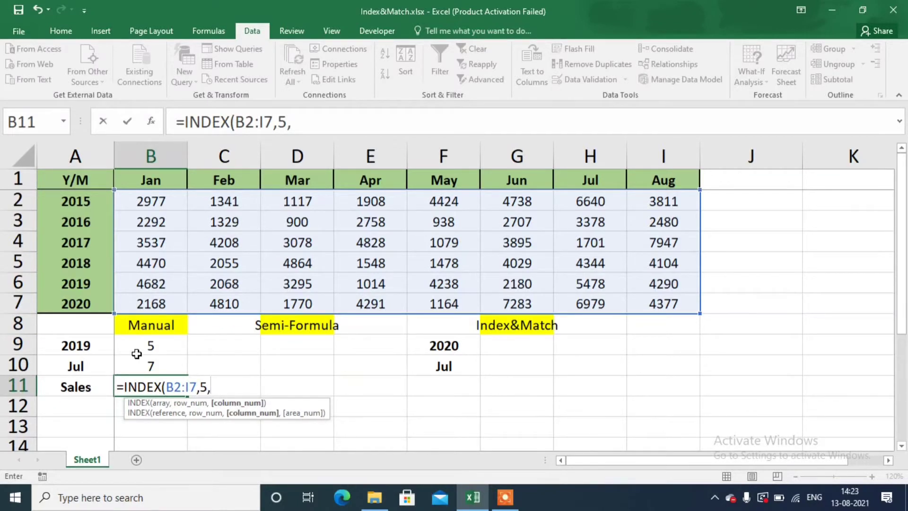
pyautogui.write('7)')
pyautogui.press('Return')
pyautogui.press('Up')
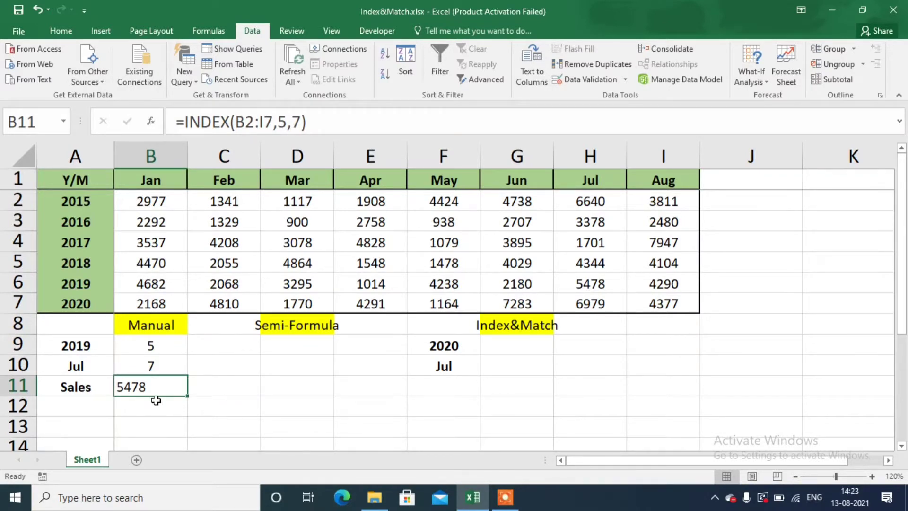
pyautogui.click(168, 345)
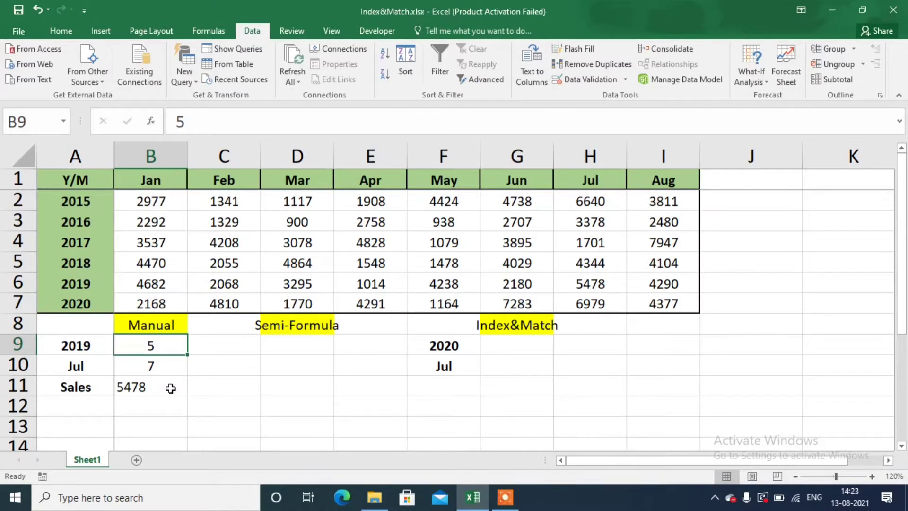
# Step: Enter =MATCH(A9,A2:A7,0) in D9 under Semi-Formula to find the row position of year 2019 with an exact match
pyautogui.click(299, 346)
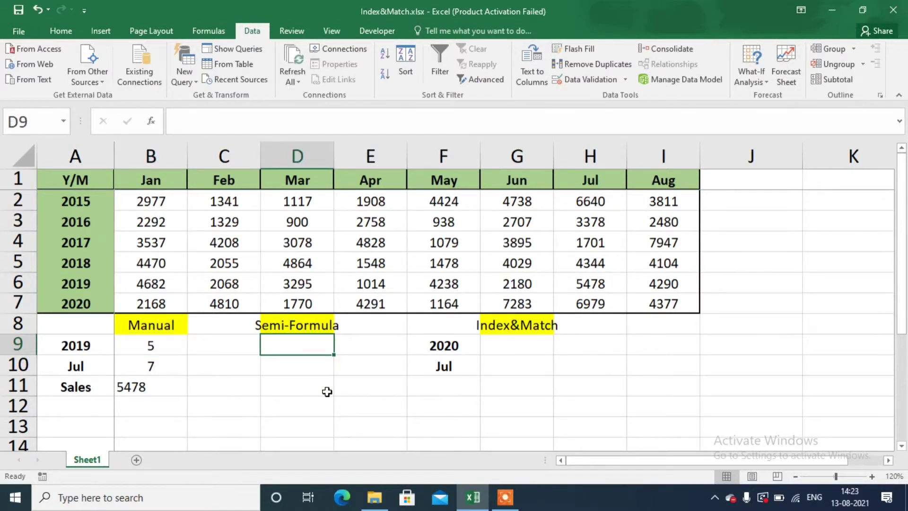
pyautogui.write('=m')
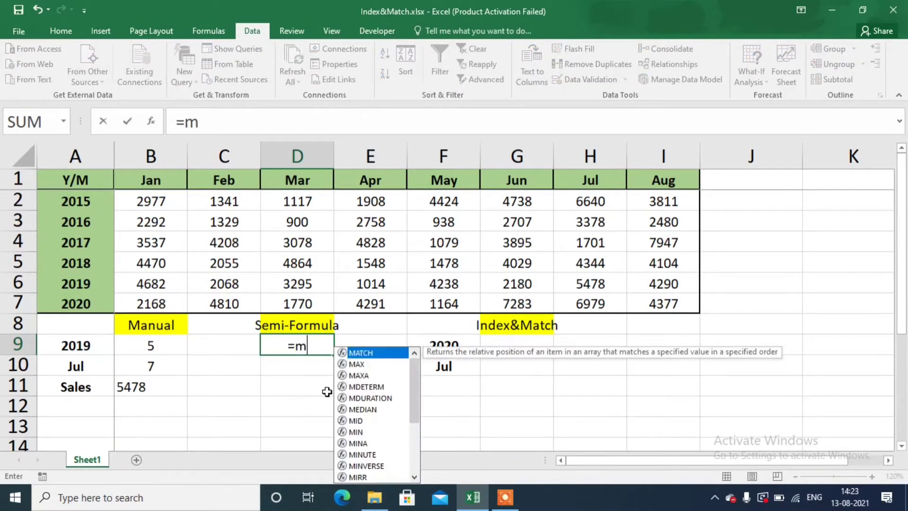
pyautogui.write('atc')
pyautogui.press('Tab')
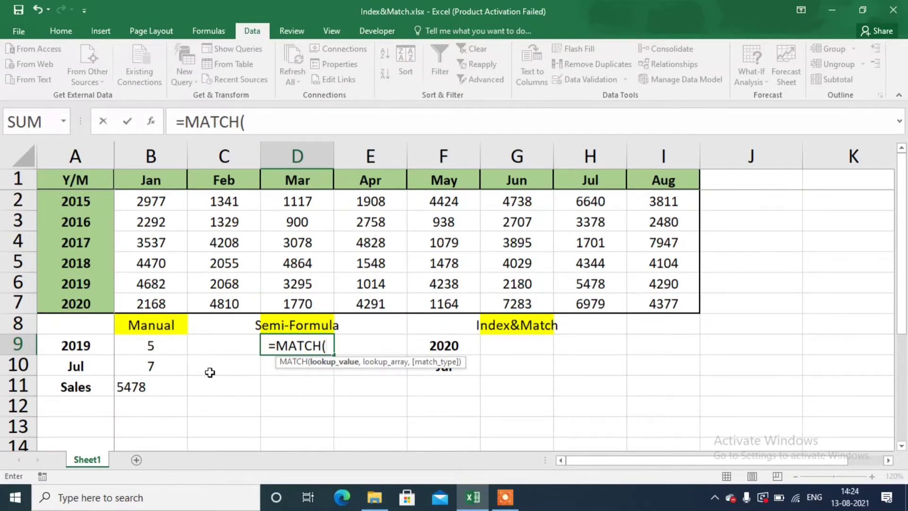
pyautogui.click(85, 344)
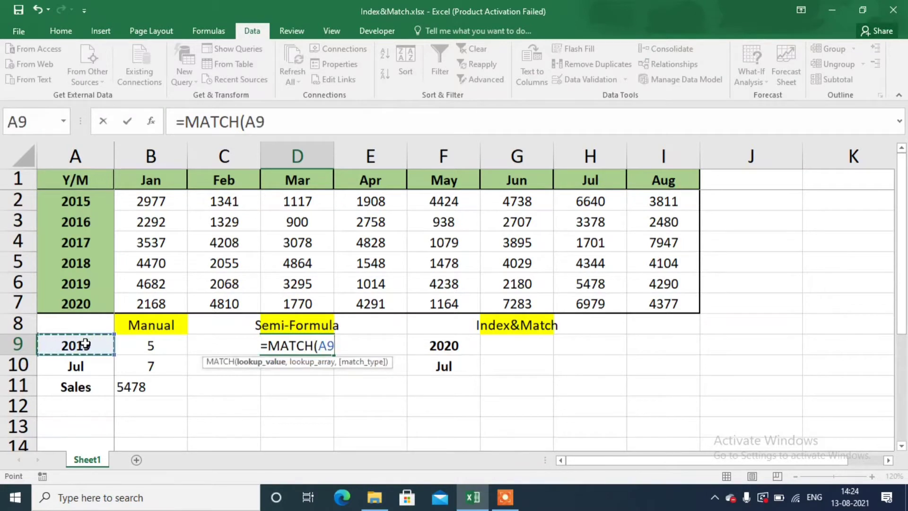
pyautogui.write(',')
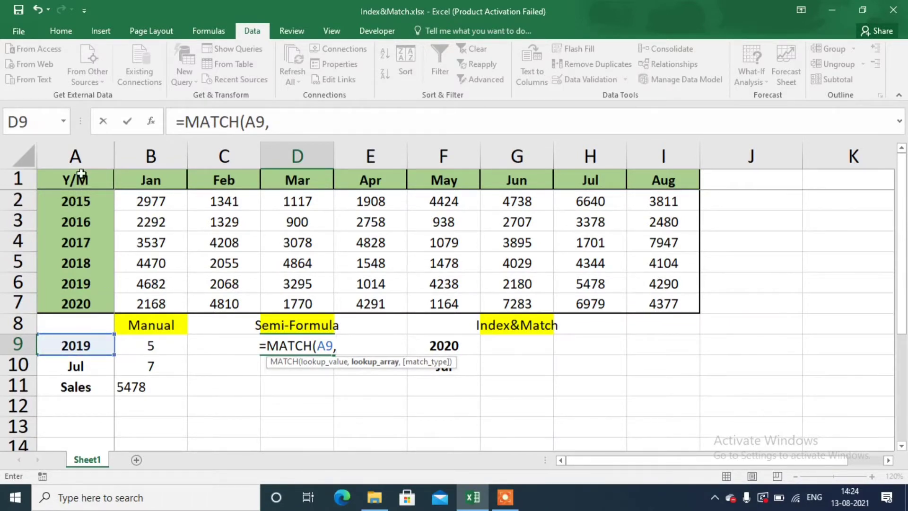
pyautogui.click(73, 200)
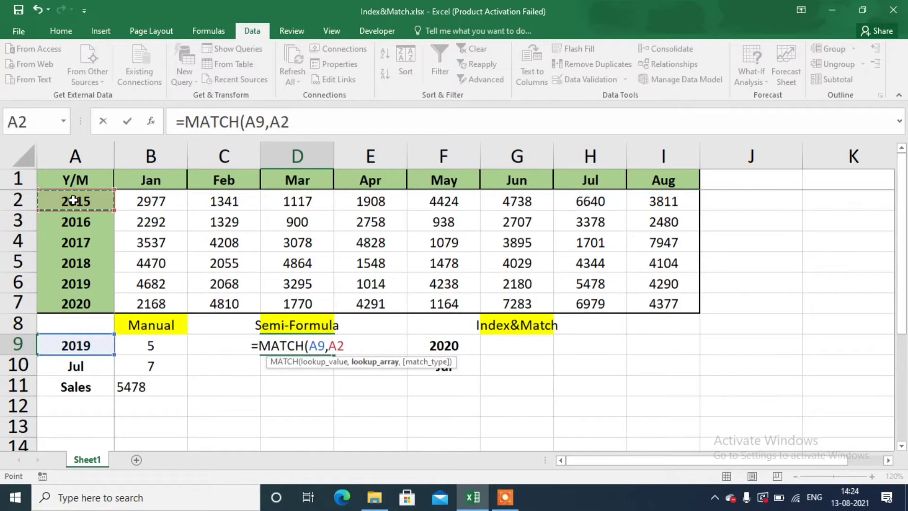
pyautogui.hotkey('shift', 'Down')
pyautogui.hotkey('shift', 'Down')
pyautogui.hotkey('shift', 'Down')
pyautogui.hotkey('shift', 'Down')
pyautogui.hotkey('shift', 'Down')
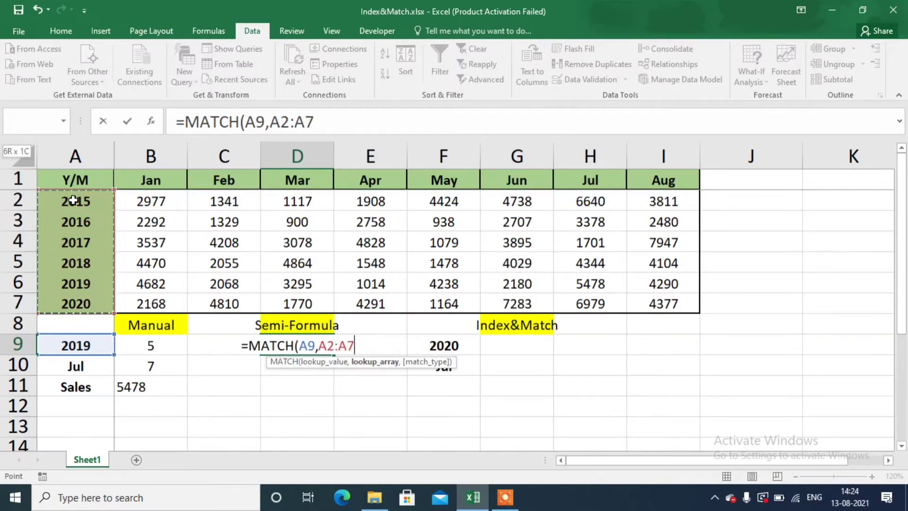
pyautogui.write(',')
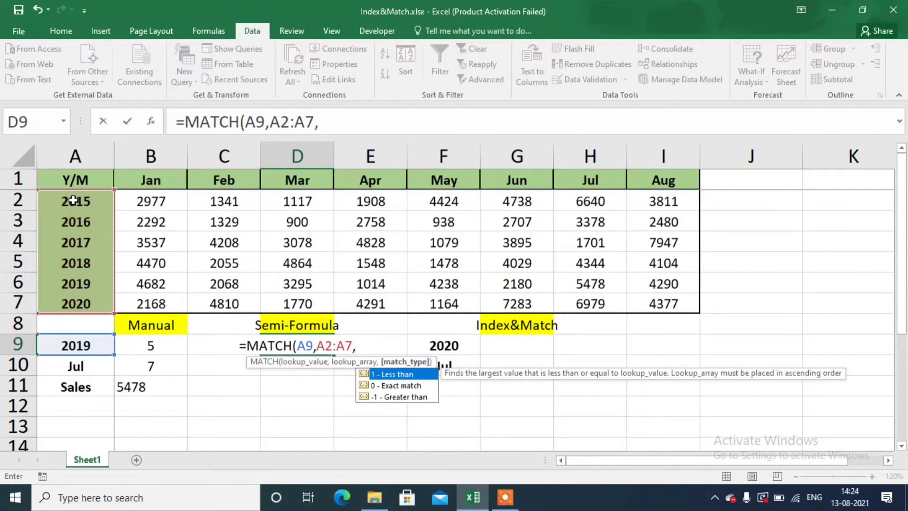
pyautogui.write('0')
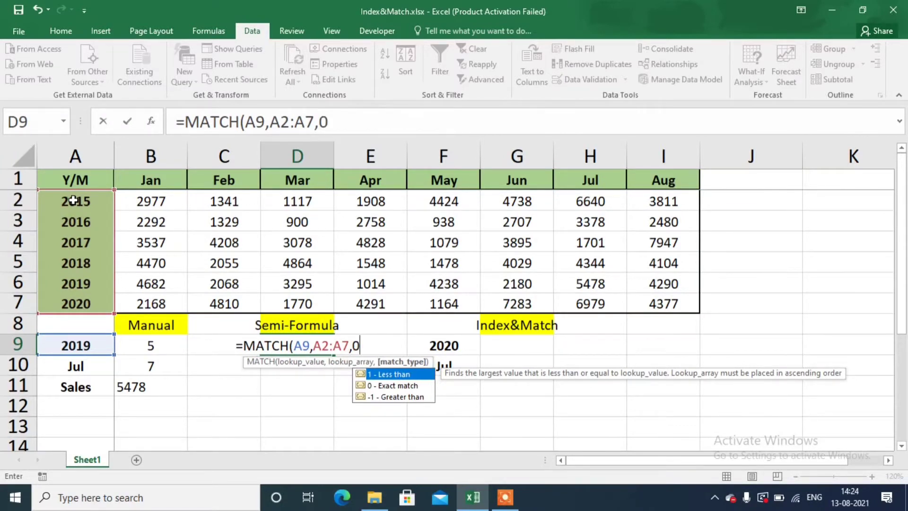
pyautogui.write(')')
pyautogui.press('Return')
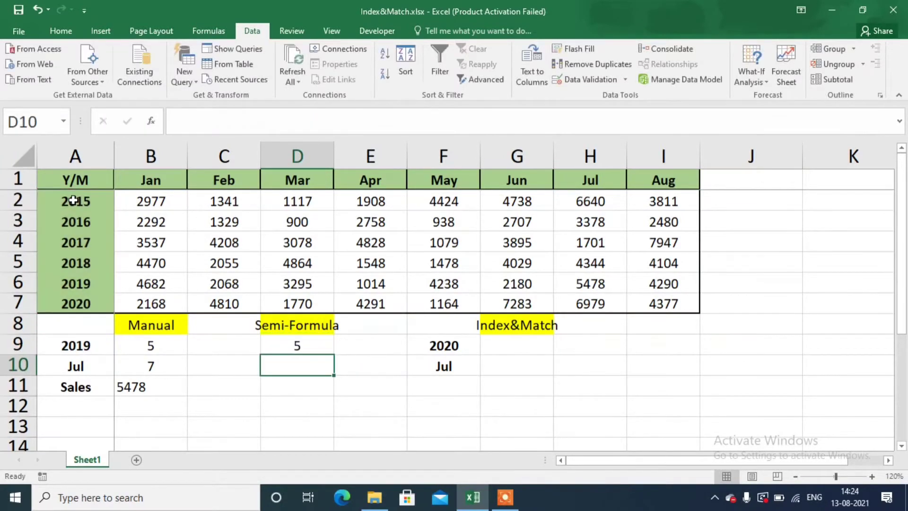
pyautogui.press('Up')
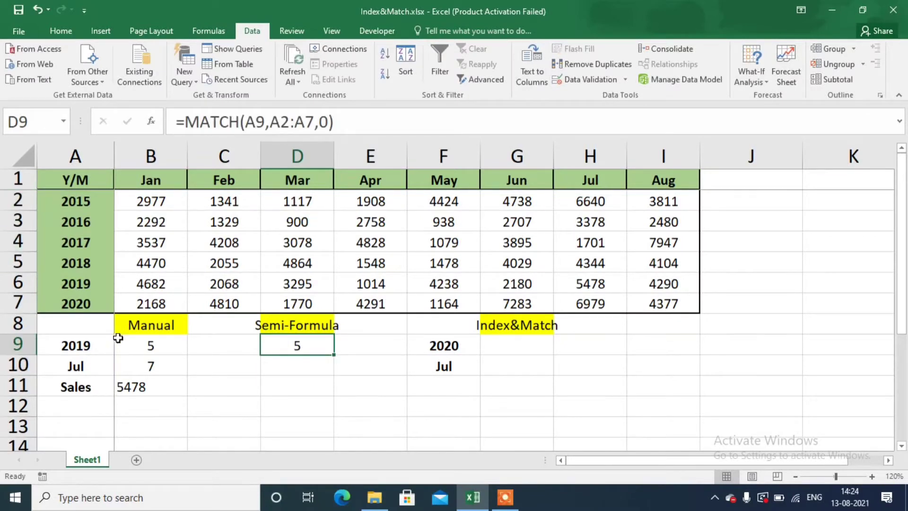
pyautogui.click(300, 365)
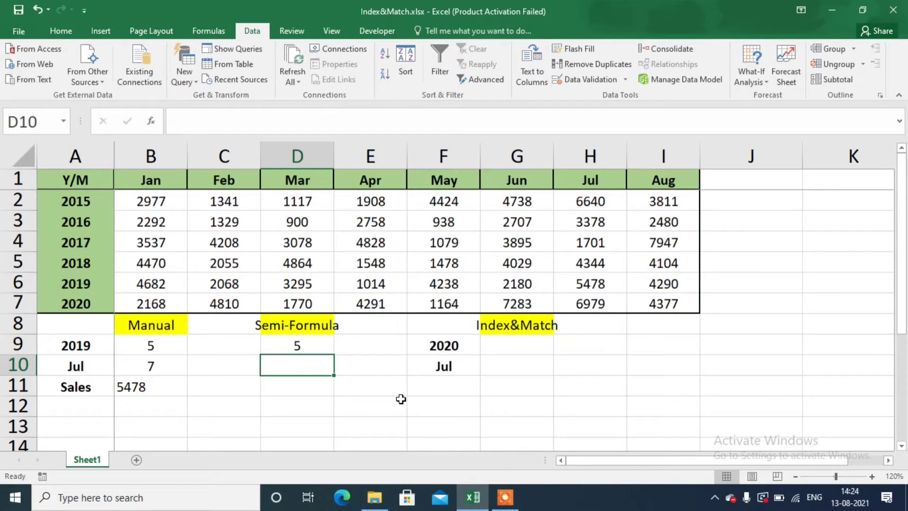
# Step: Enter =MATCH(A10,B1:I1,0) in D10 under Semi-Formula to find the column position of Jul with an exact match
pyautogui.write('=ma')
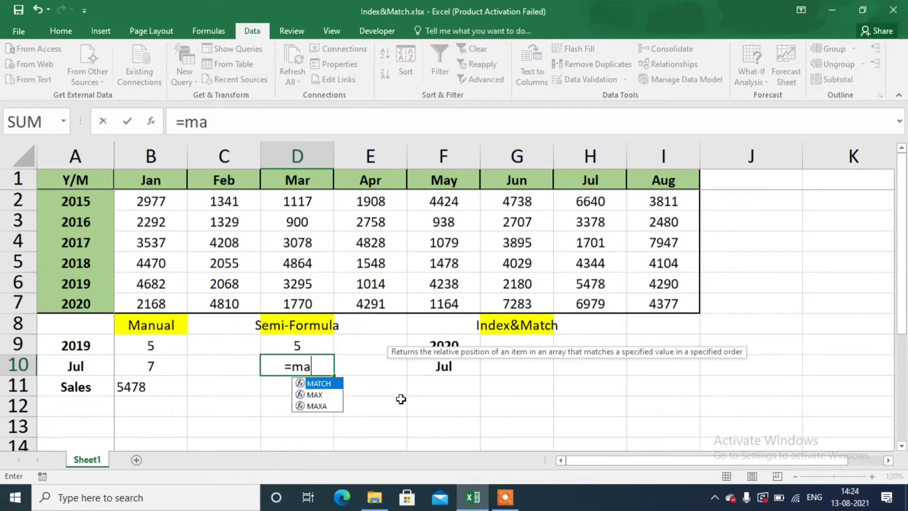
pyautogui.write('tch')
pyautogui.press('Tab')
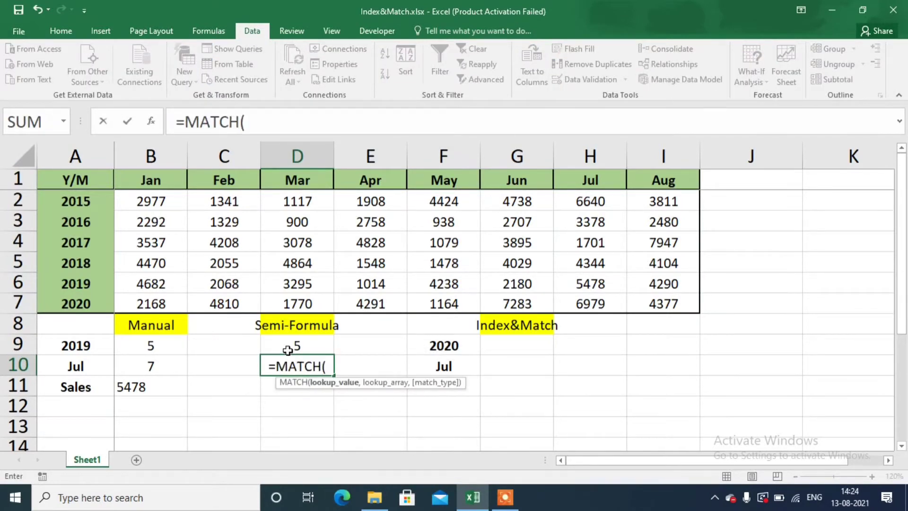
pyautogui.click(102, 365)
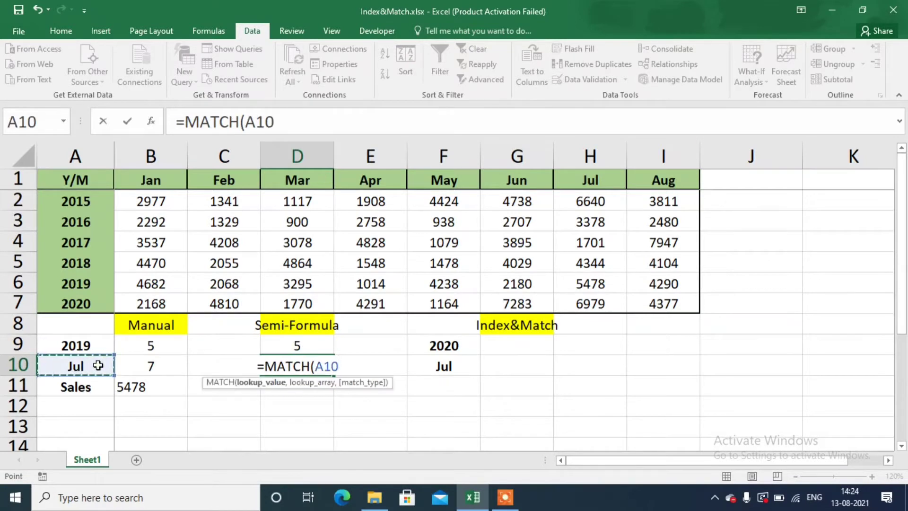
pyautogui.write(',')
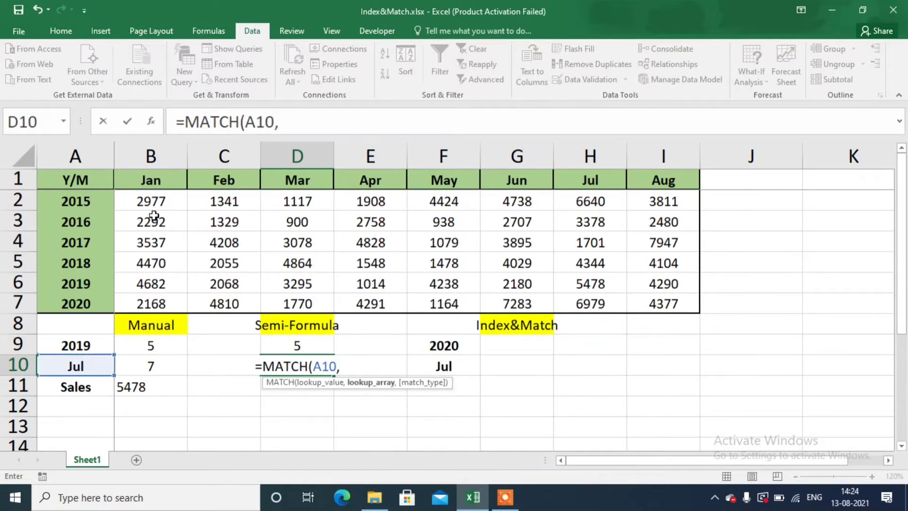
pyautogui.click(152, 178)
pyautogui.hotkey('shift', 'Right')
pyautogui.hotkey('shift', 'Right')
pyautogui.hotkey('shift', 'Right')
pyautogui.hotkey('shift', 'Right')
pyautogui.hotkey('shift', 'Right')
pyautogui.hotkey('shift', 'Right')
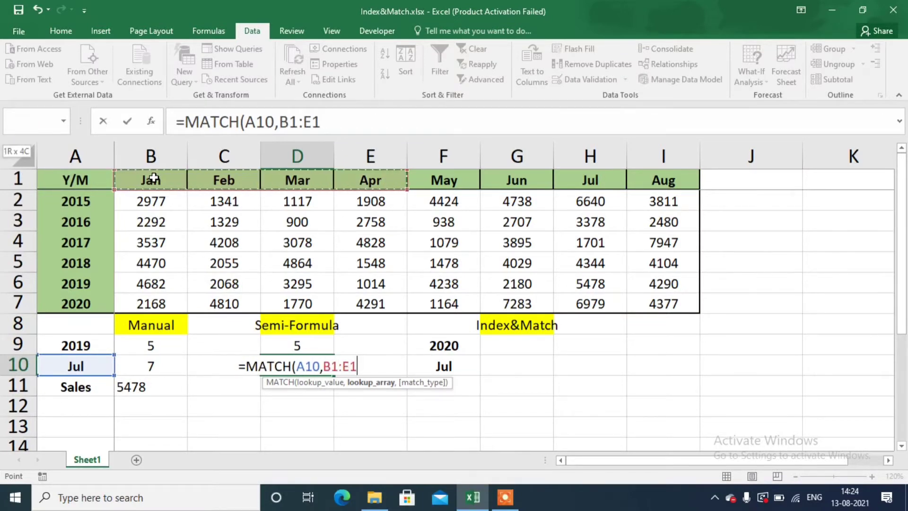
pyautogui.hotkey('shift', 'Right')
pyautogui.write(',')
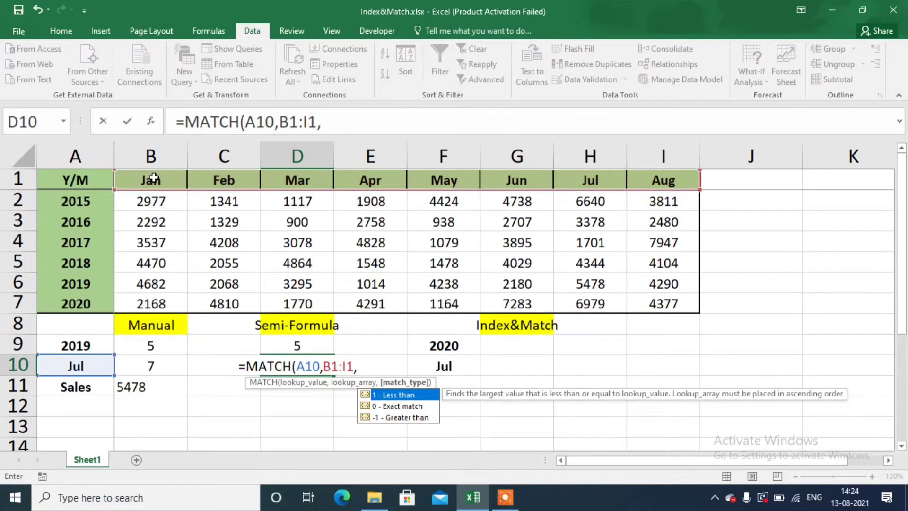
pyautogui.write('0)')
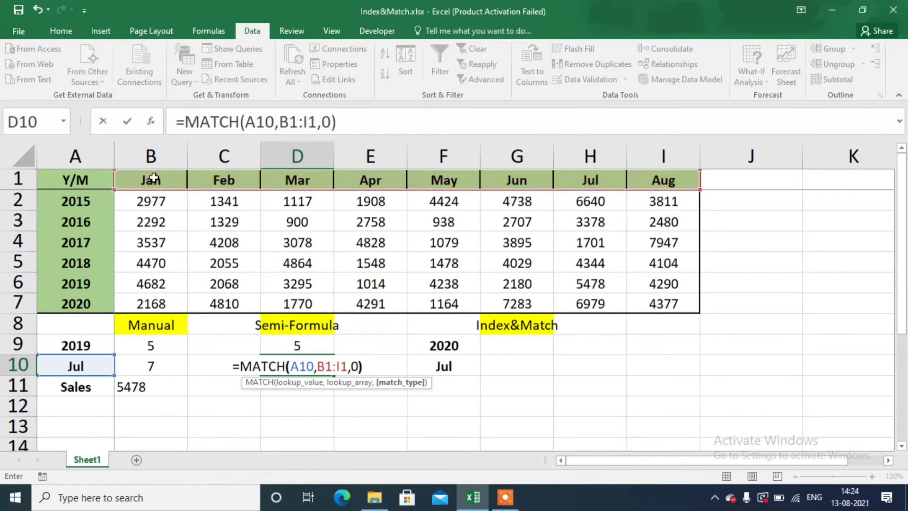
pyautogui.press('Return')
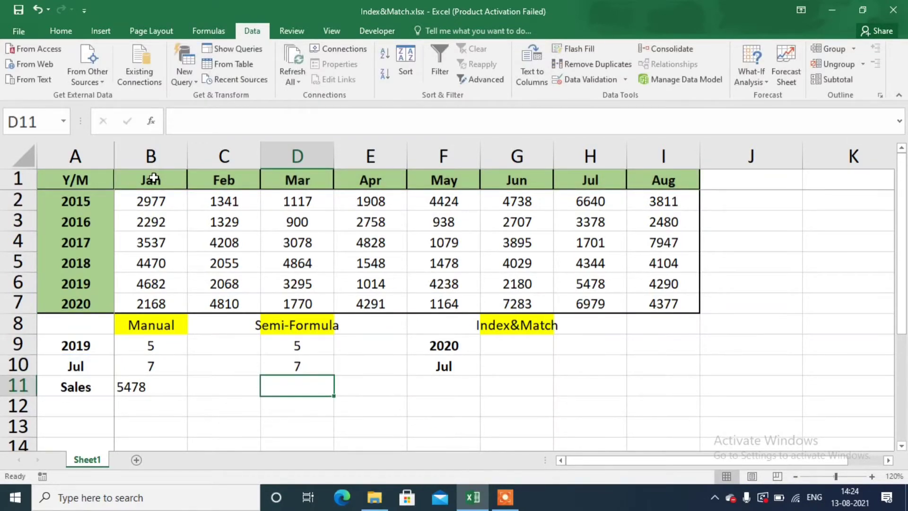
# Step: Enter =INDEX(B2:I7,D9,D10) in the Semi-Formula Sales cell D11, using the row and column positions found by MATCH
pyautogui.click(312, 359)
pyautogui.click(313, 346)
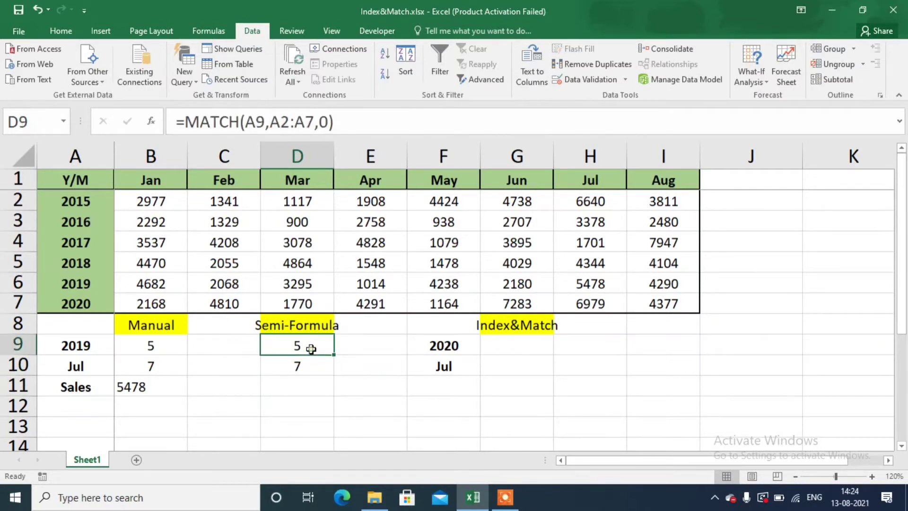
pyautogui.click(309, 390)
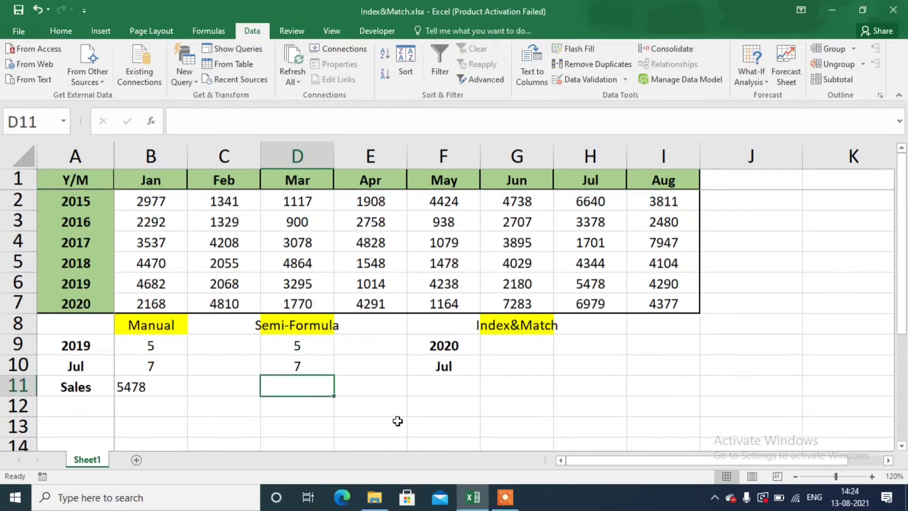
pyautogui.write('=index')
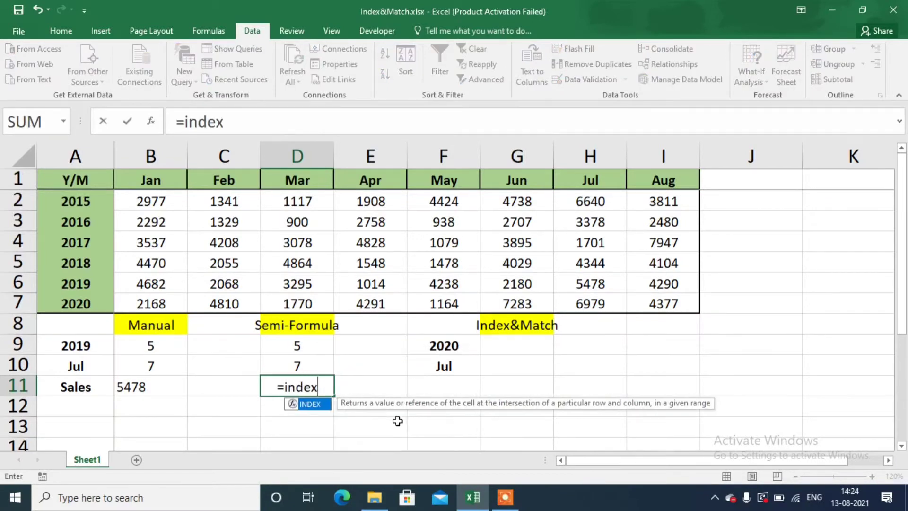
pyautogui.press('Tab')
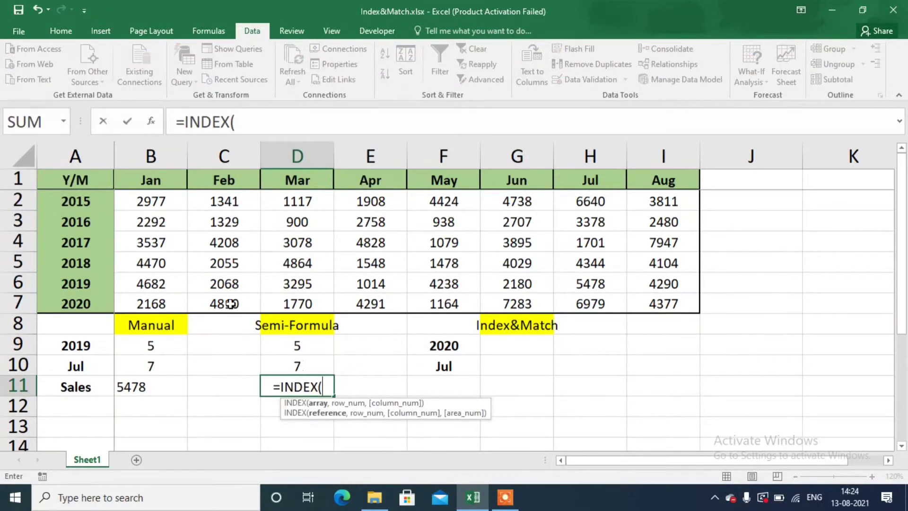
pyautogui.click(154, 205)
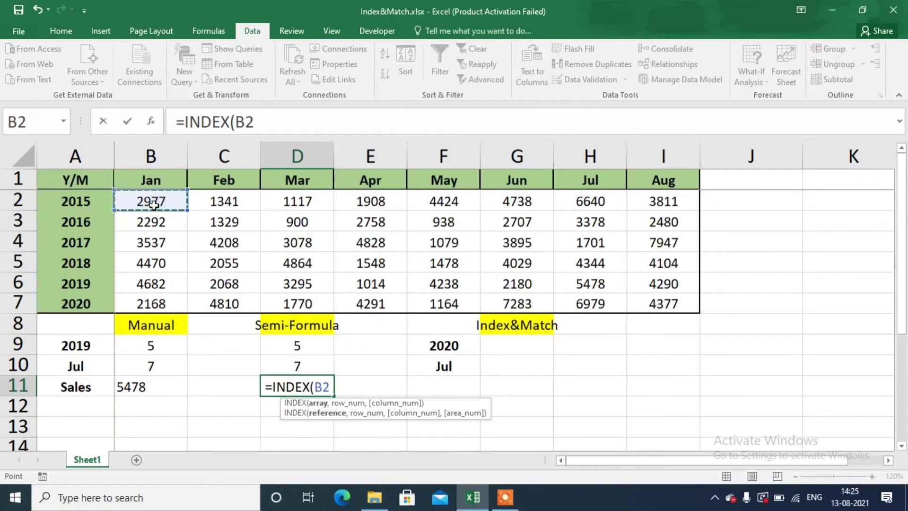
pyautogui.hotkey('shift', 'Right')
pyautogui.hotkey('shift', 'Right')
pyautogui.hotkey('shift', 'Right')
pyautogui.hotkey('shift', 'Right')
pyautogui.hotkey('shift', 'Right')
pyautogui.hotkey('shift', 'Right')
pyautogui.hotkey('shift', 'Right')
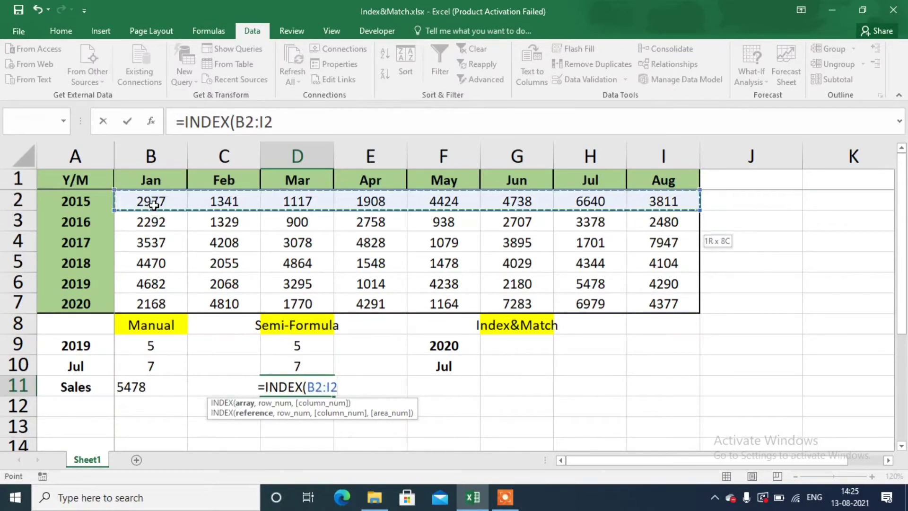
pyautogui.hotkey('shift', 'Down')
pyautogui.hotkey('shift', 'Down')
pyautogui.hotkey('shift', 'Down')
pyautogui.hotkey('shift', 'Down')
pyautogui.hotkey('shift', 'Down')
pyautogui.write(',')
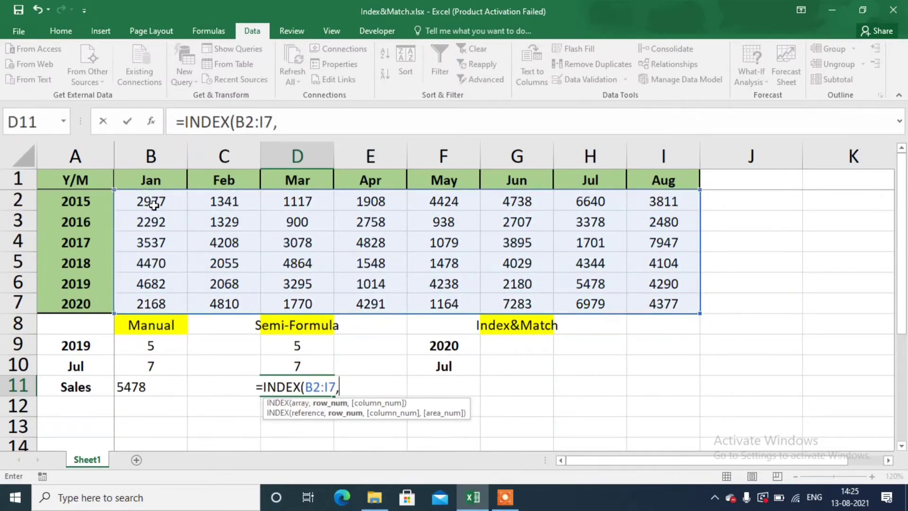
pyautogui.click(301, 346)
pyautogui.write(',')
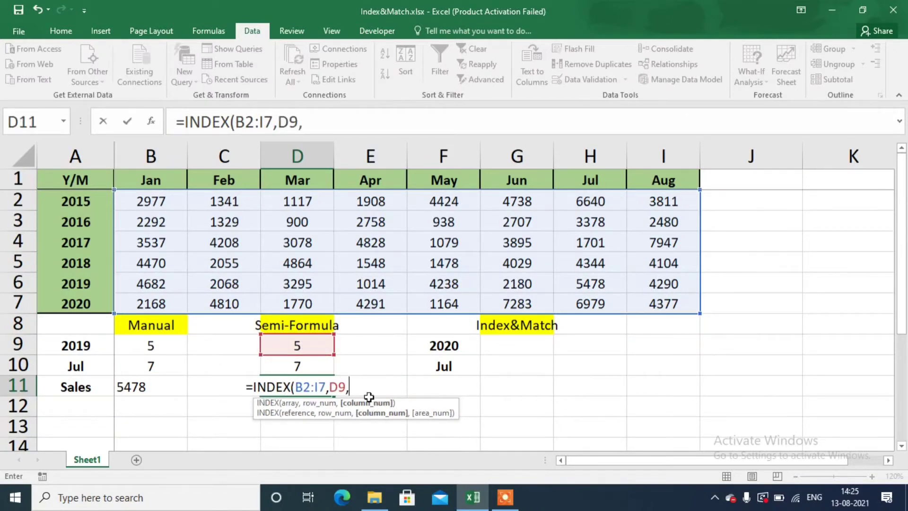
pyautogui.click(301, 364)
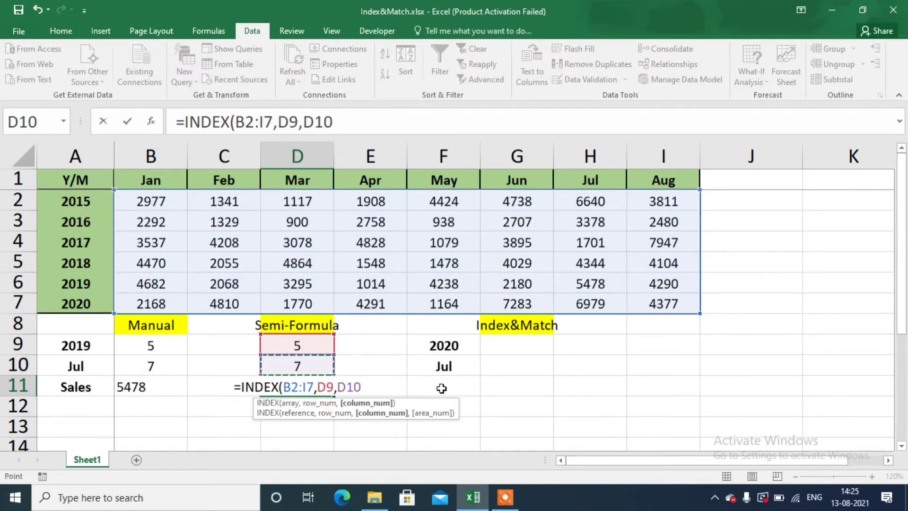
pyautogui.write(')')
pyautogui.press('Return')
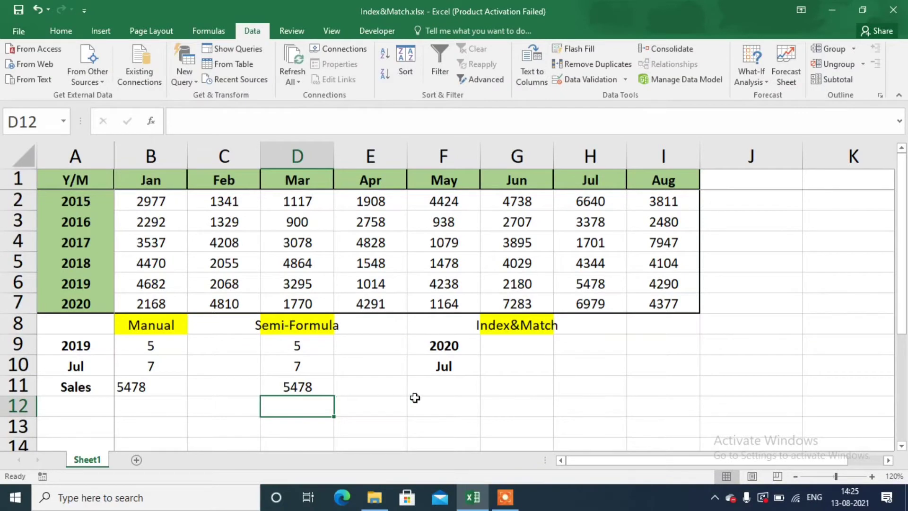
# Step: Start an INDEX formula in F11, below the 2020 and Jul criteria, with the sales range B2:I7 as its array
pyautogui.click(462, 385)
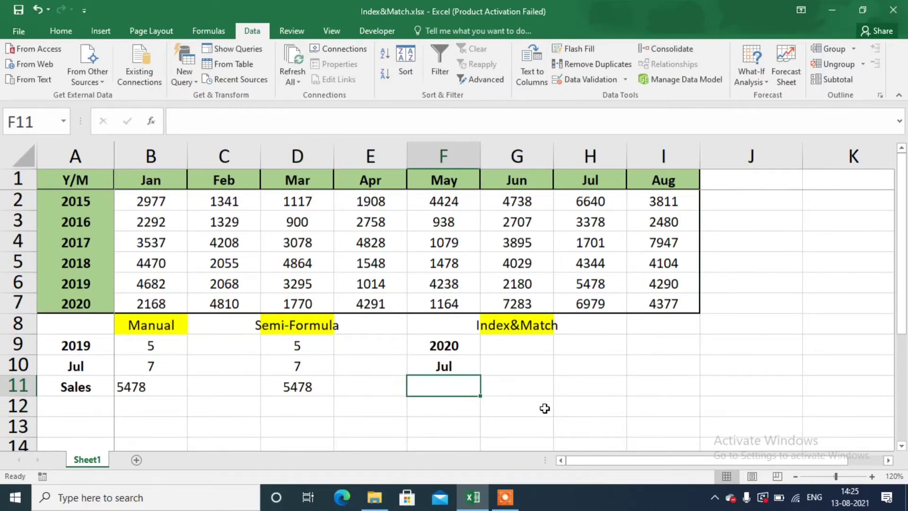
pyautogui.write('=index')
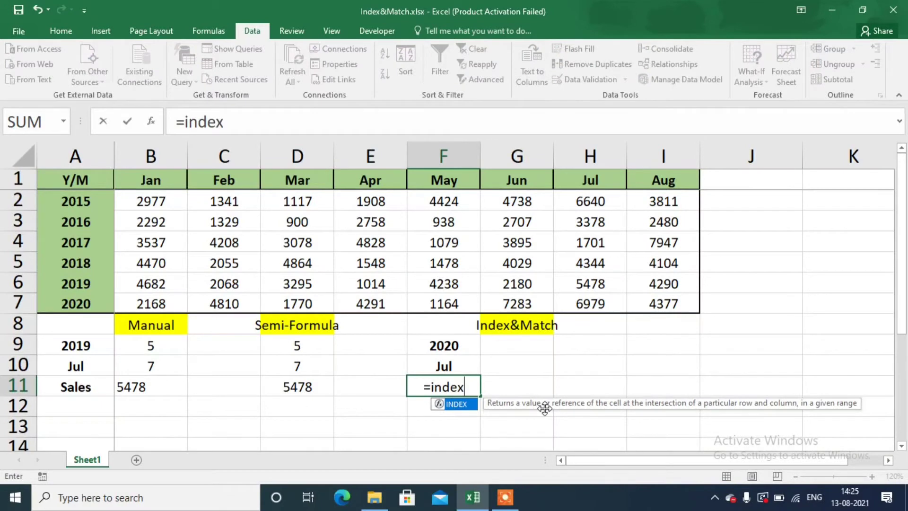
pyautogui.press('Tab')
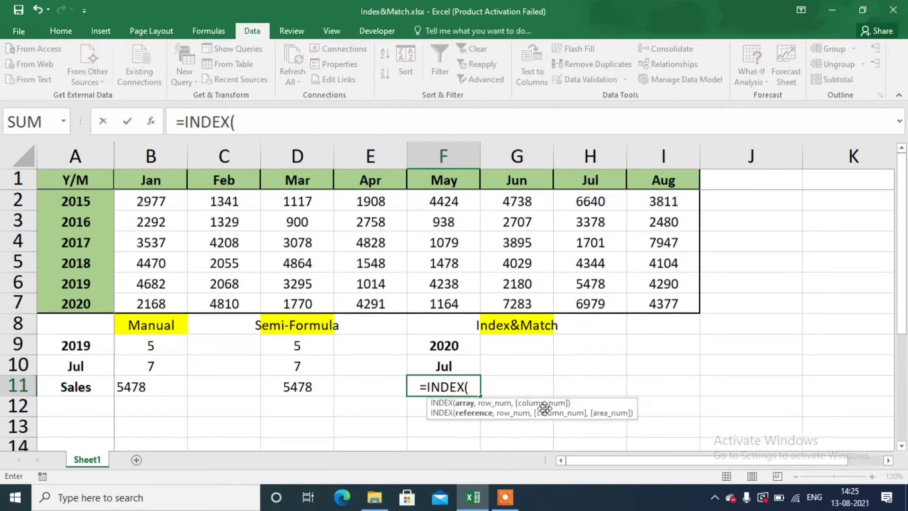
pyautogui.click(164, 207)
pyautogui.hotkey('shift', 'Right')
pyautogui.hotkey('shift', 'Right')
pyautogui.hotkey('shift', 'Right')
pyautogui.hotkey('shift', 'Right')
pyautogui.hotkey('shift', 'Right')
pyautogui.hotkey('shift', 'Right')
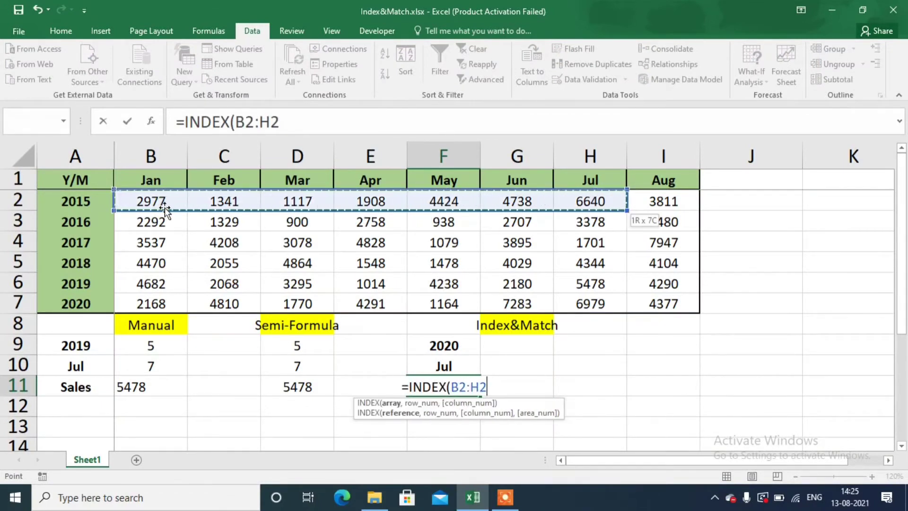
pyautogui.hotkey('shift', 'Right')
pyautogui.hotkey('shift', 'Down')
pyautogui.hotkey('shift', 'Down')
pyautogui.hotkey('shift', 'Down')
pyautogui.hotkey('shift', 'Down')
pyautogui.hotkey('shift', 'Down')
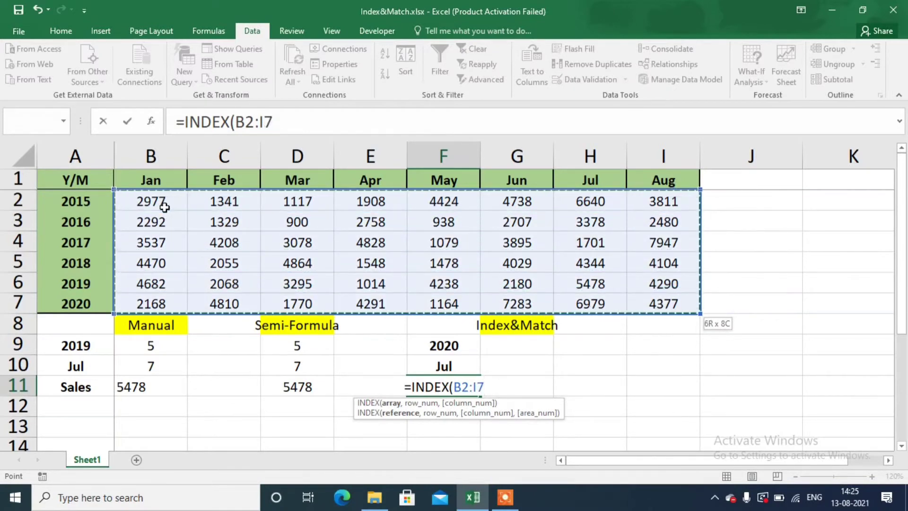
pyautogui.write(',')
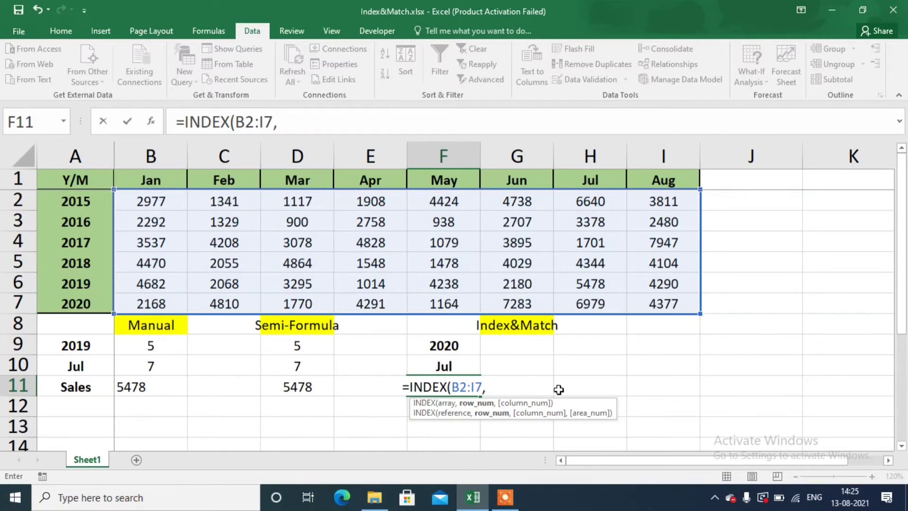
# Step: Add MATCH(F9,A2:A7,0) as the row number argument of the F11 INDEX formula to locate year 2020 exactly
pyautogui.write('match')
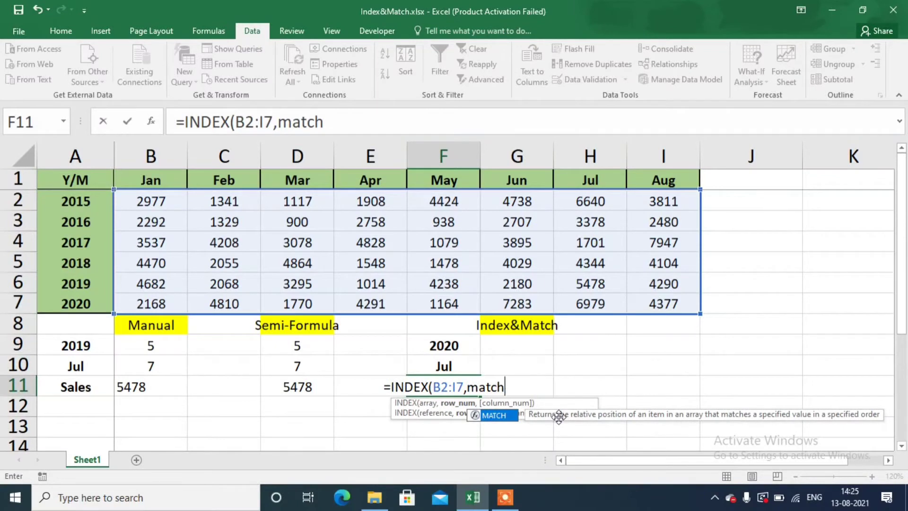
pyautogui.write('(')
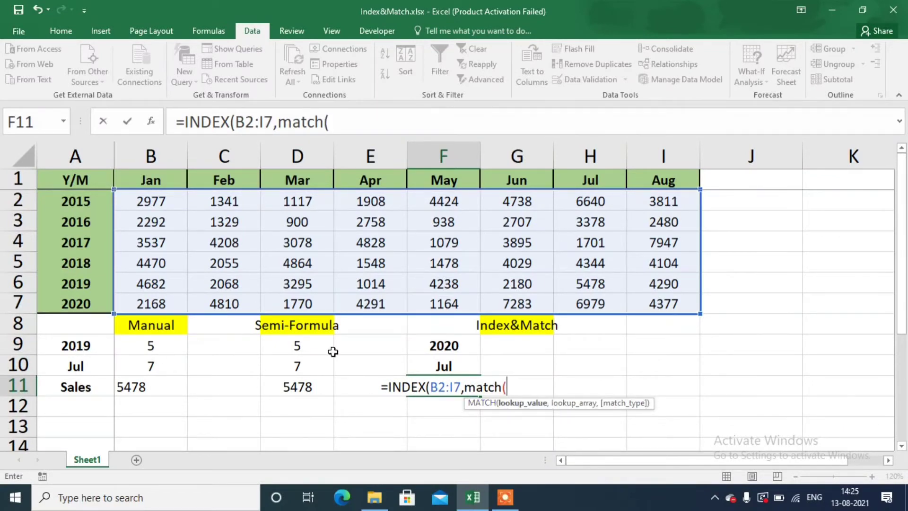
pyautogui.click(447, 342)
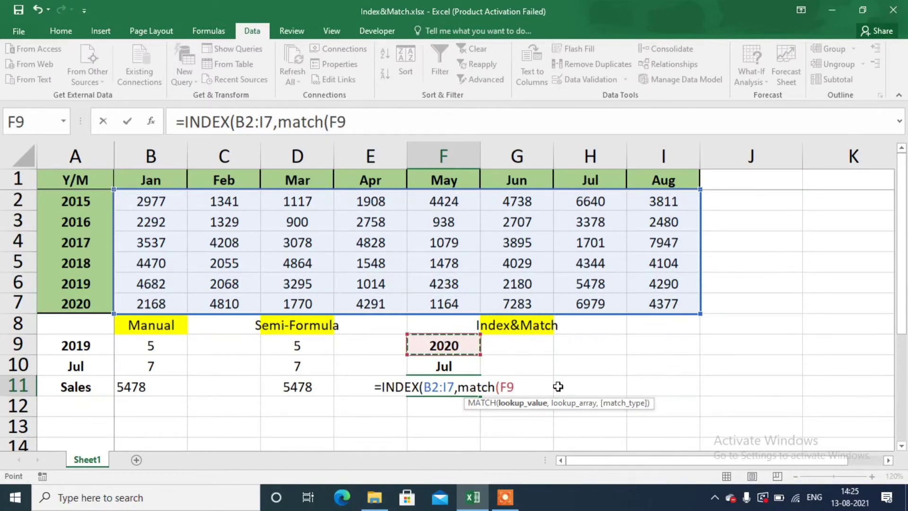
pyautogui.write(',')
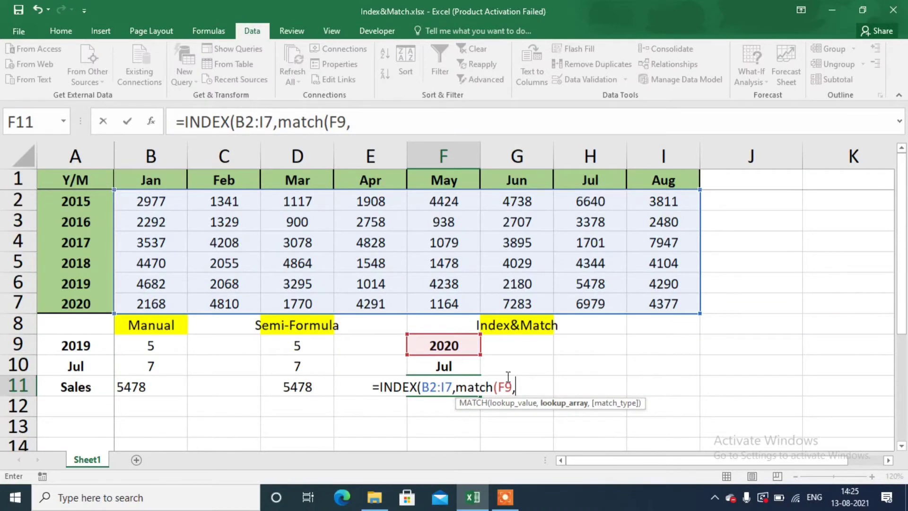
pyautogui.click(88, 203)
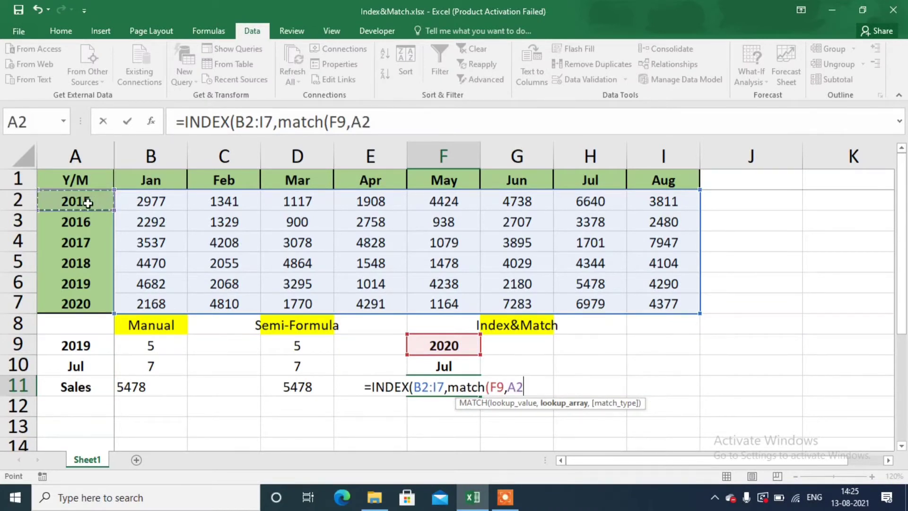
pyautogui.hotkey('shift', 'Down')
pyautogui.hotkey('shift', 'Down')
pyautogui.hotkey('shift', 'Down')
pyautogui.hotkey('shift', 'Down')
pyautogui.hotkey('shift', 'Down')
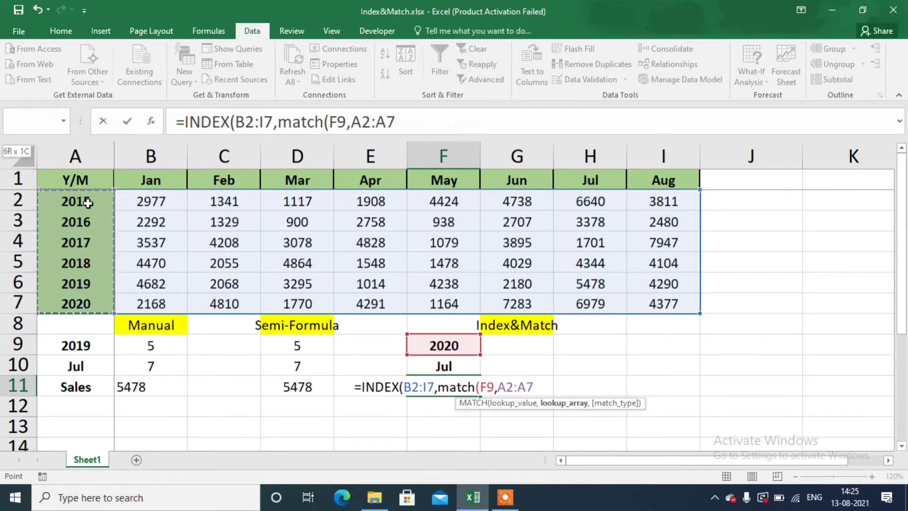
pyautogui.write(',')
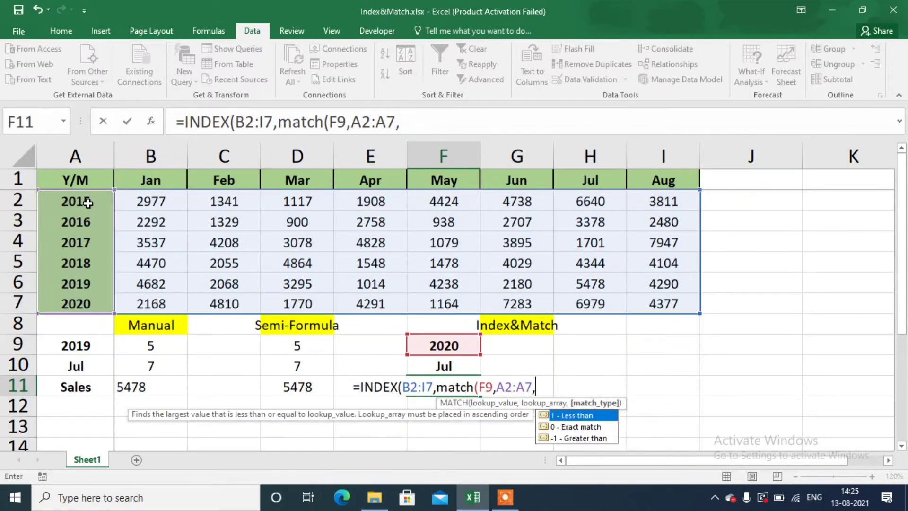
pyautogui.write('0')
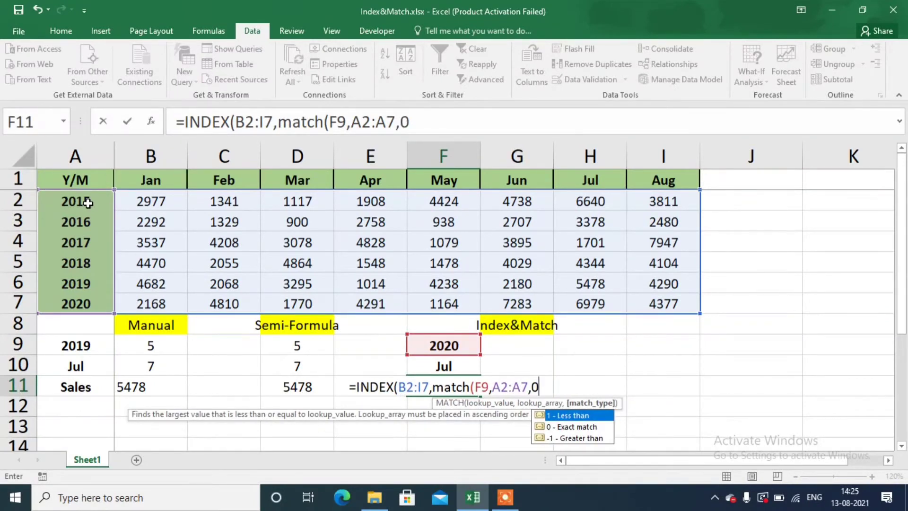
pyautogui.write(')')
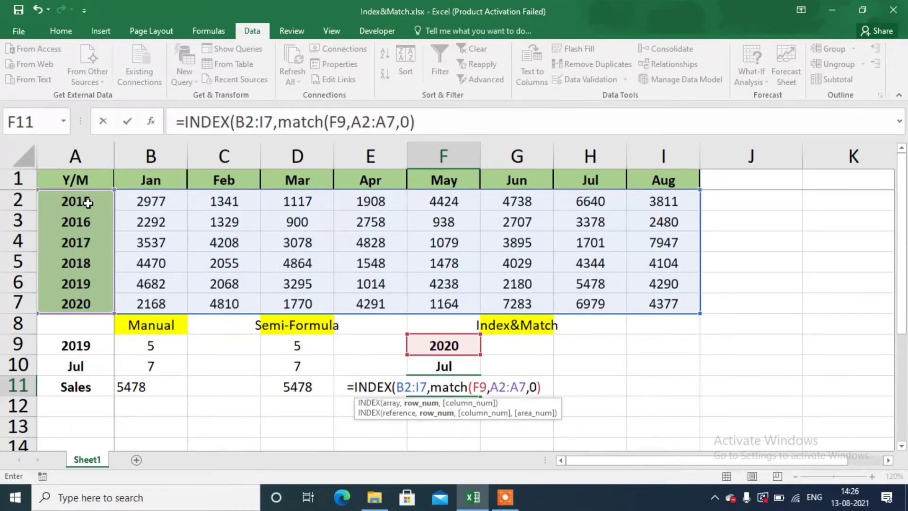
# Step: Add MATCH(F10,B1:I1,0) as the column number argument of the F11 INDEX formula, then close and enter the formula
pyautogui.write(',')
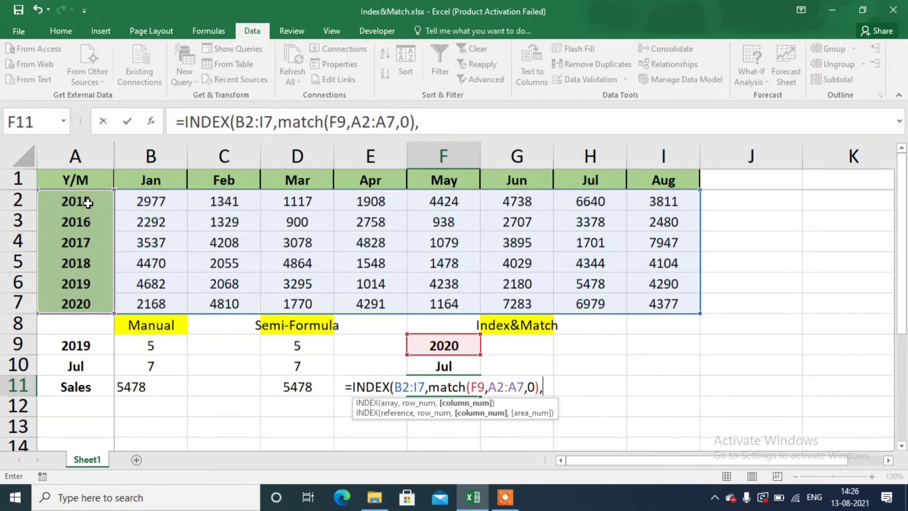
pyautogui.write('match')
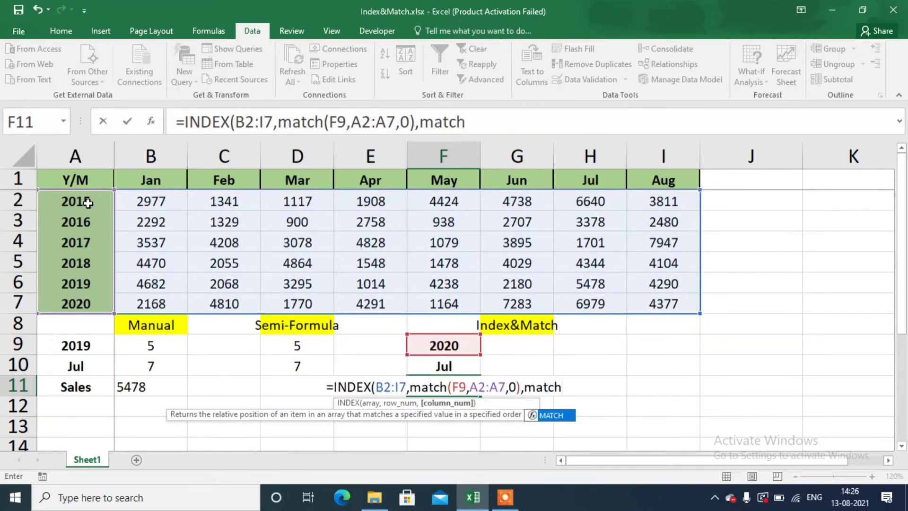
pyautogui.write('(')
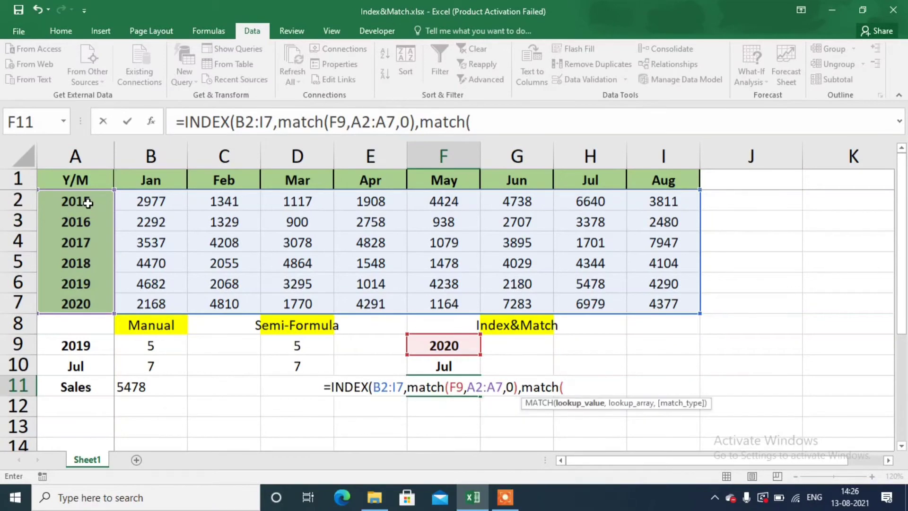
pyautogui.click(427, 362)
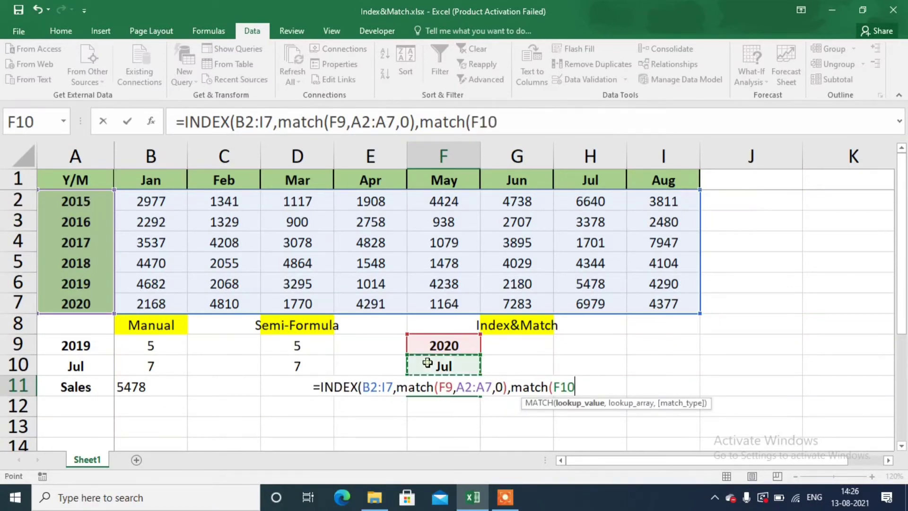
pyautogui.write(',')
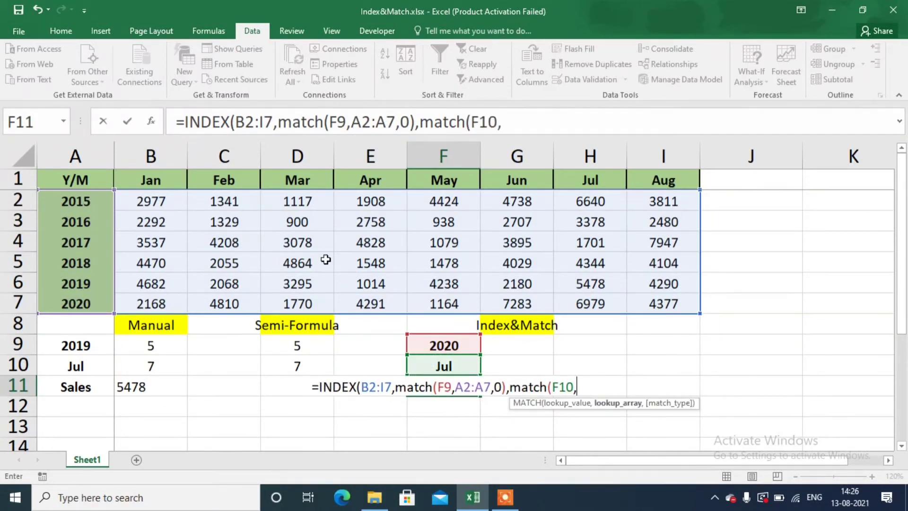
pyautogui.click(160, 183)
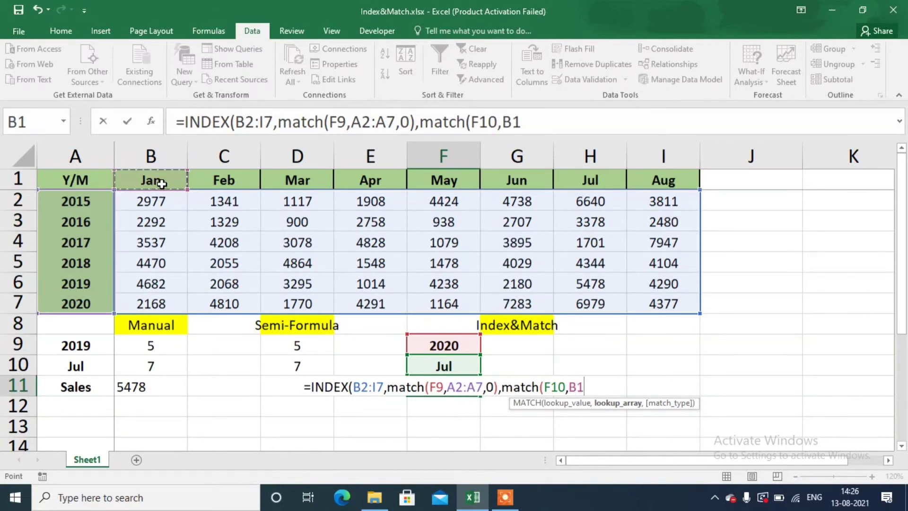
pyautogui.hotkey('shift', 'Right')
pyautogui.hotkey('shift', 'Right')
pyautogui.hotkey('shift', 'Right')
pyautogui.hotkey('shift', 'Right')
pyautogui.hotkey('shift', 'Right')
pyautogui.hotkey('shift', 'Right')
pyautogui.hotkey('shift', 'Right')
pyautogui.hotkey('shift', 'Right')
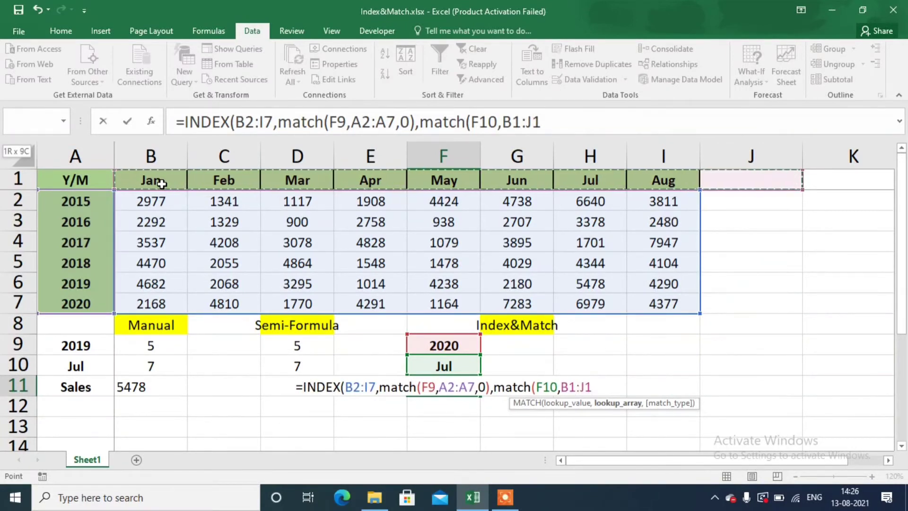
pyautogui.hotkey('shift', 'Left')
pyautogui.write(',')
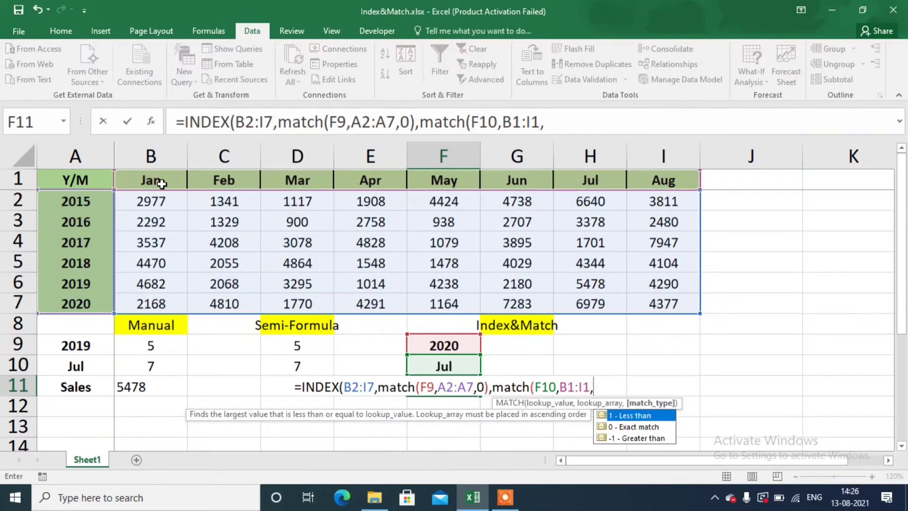
pyautogui.write('0')
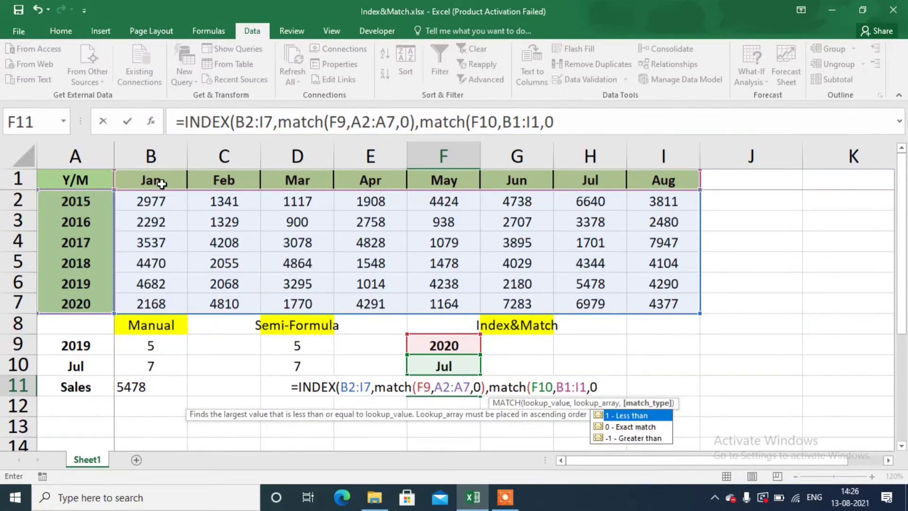
pyautogui.write(')')
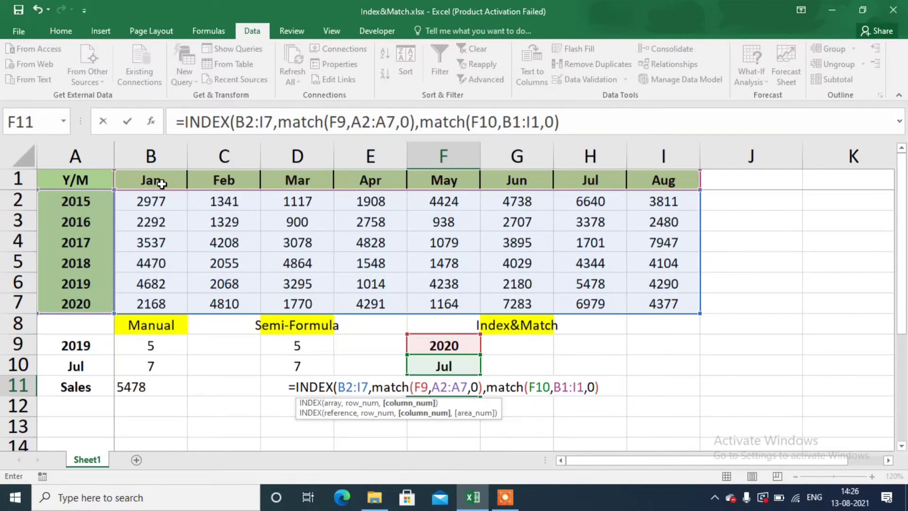
pyautogui.write(')')
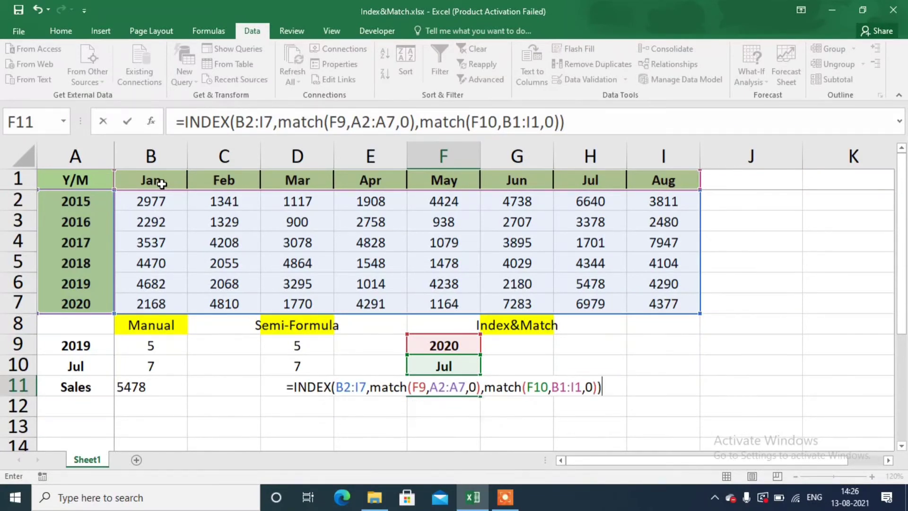
pyautogui.press('Return')
pyautogui.press('Up')
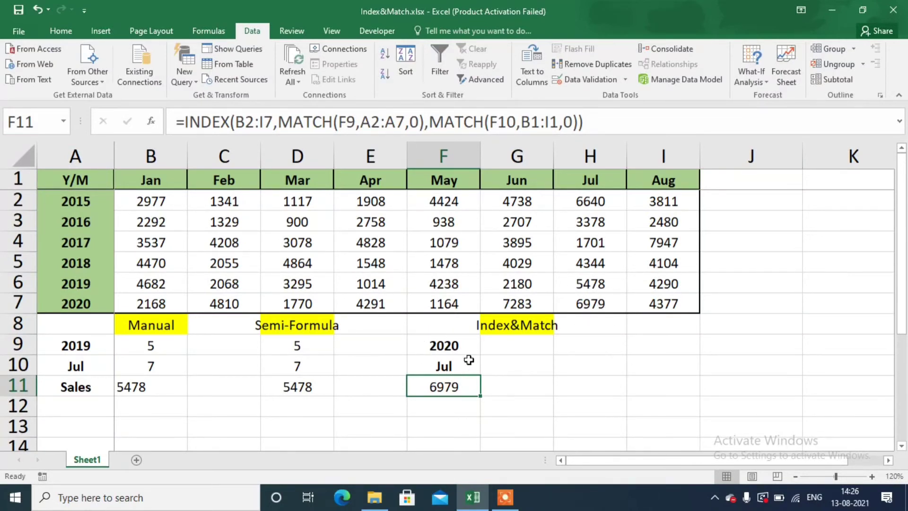
# Step: Add a data validation list to year cell F9 with source =$A$2:$A$7, and choose 2018 from it
pyautogui.click(451, 350)
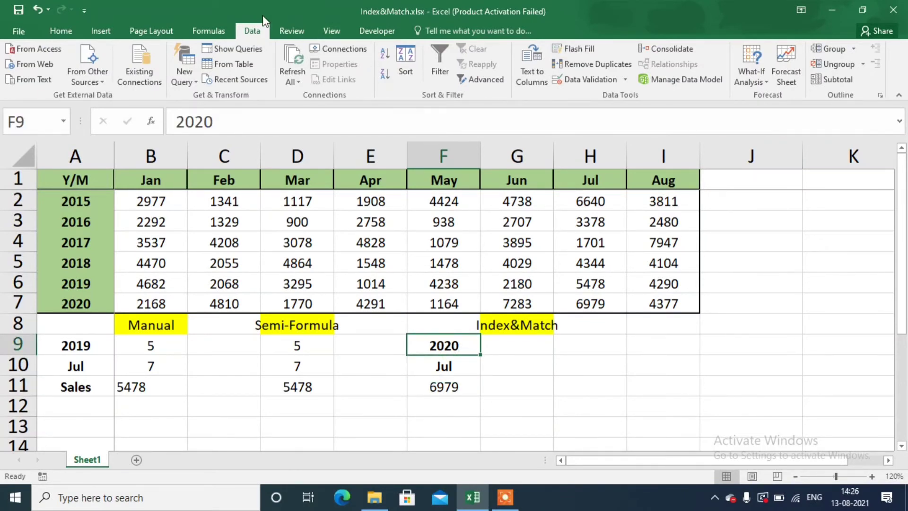
pyautogui.click(601, 79)
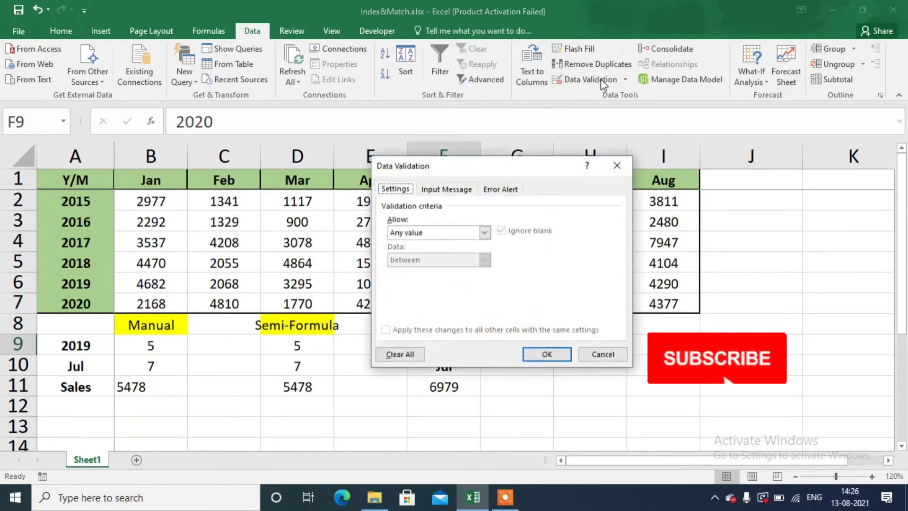
pyautogui.click(484, 233)
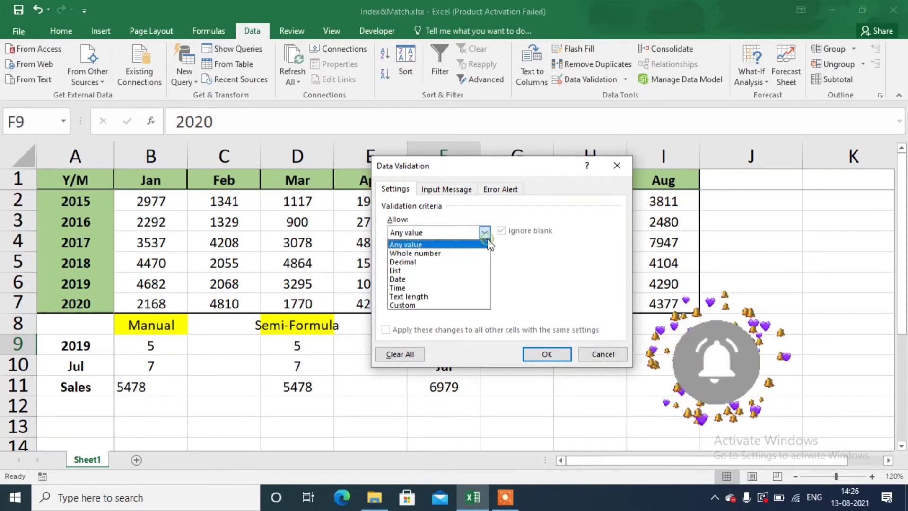
pyautogui.click(414, 270)
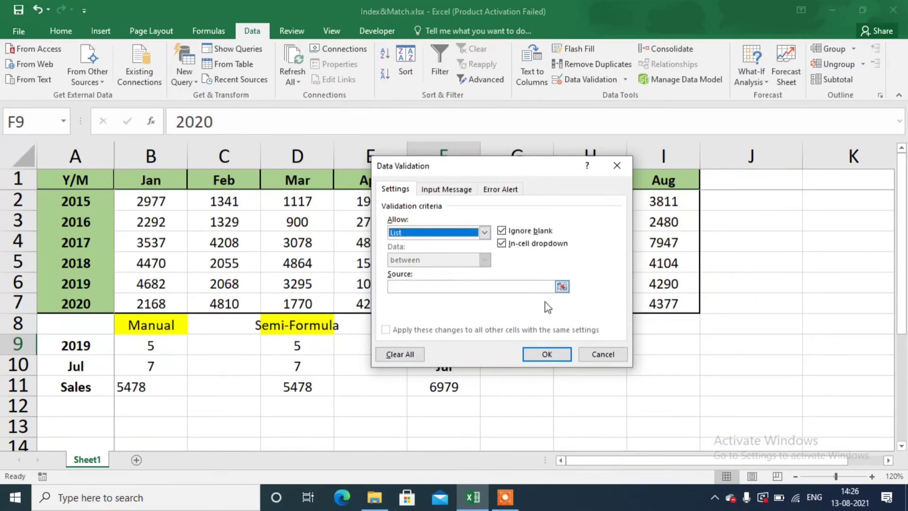
pyautogui.click(563, 290)
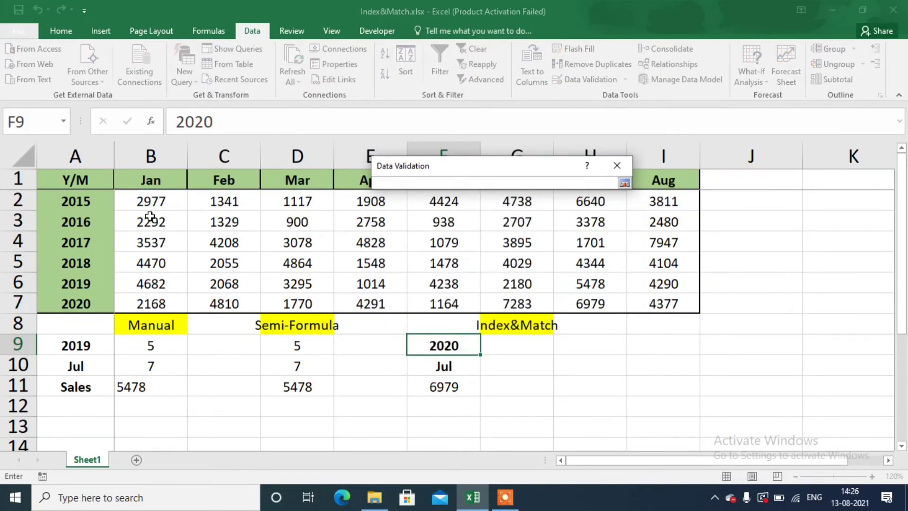
pyautogui.click(69, 202)
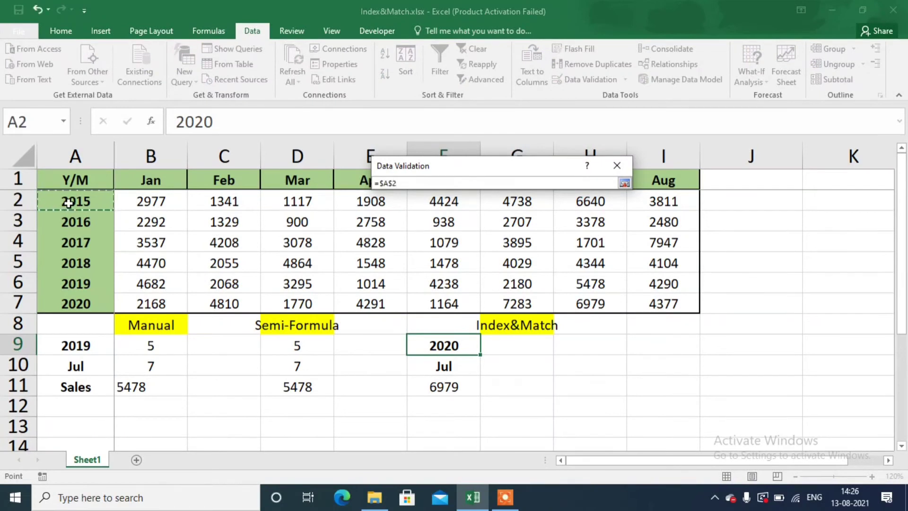
pyautogui.moveTo(69, 203); pyautogui.dragTo(75, 305)
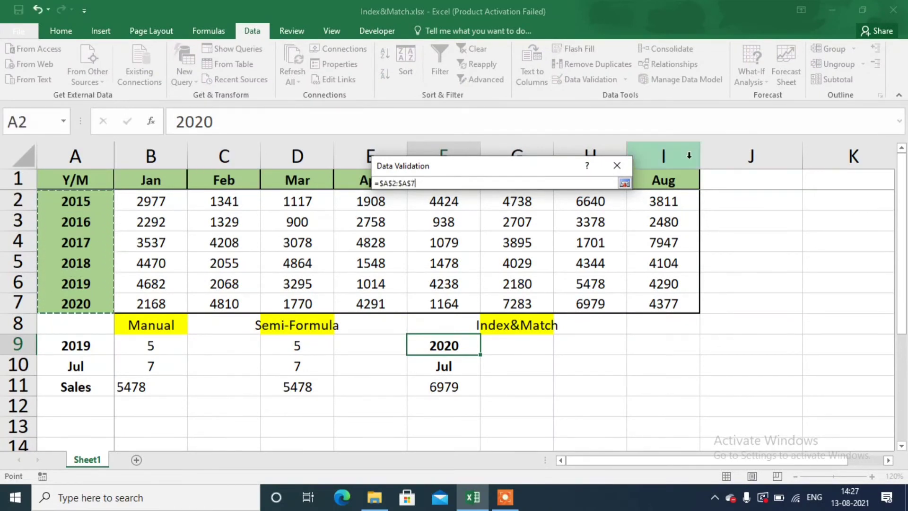
pyautogui.click(620, 184)
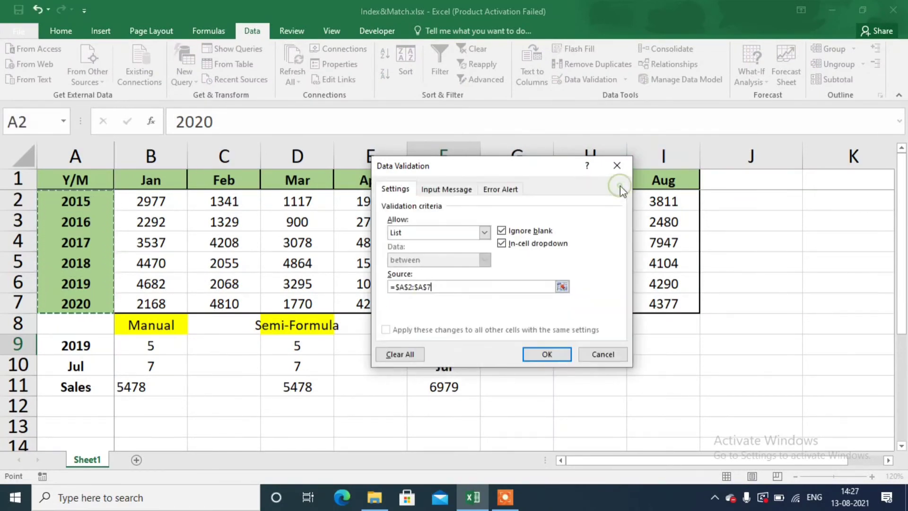
pyautogui.click(547, 354)
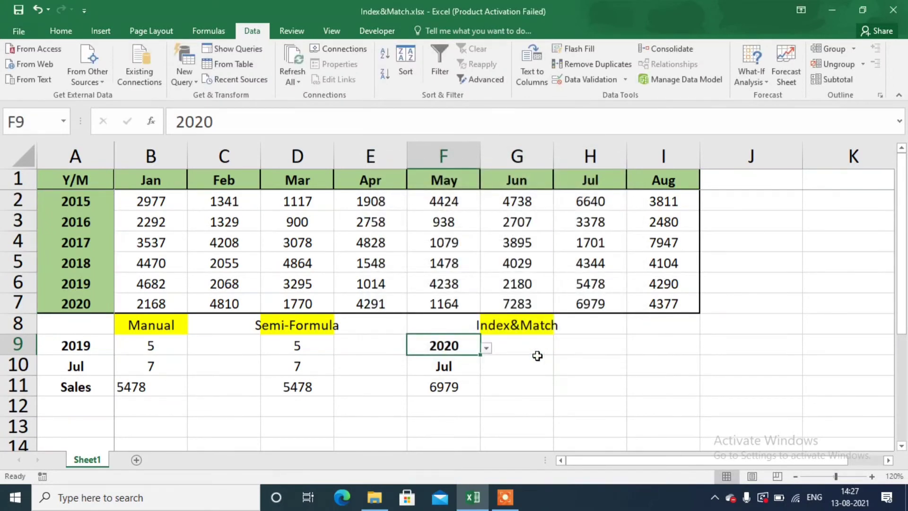
pyautogui.click(487, 349)
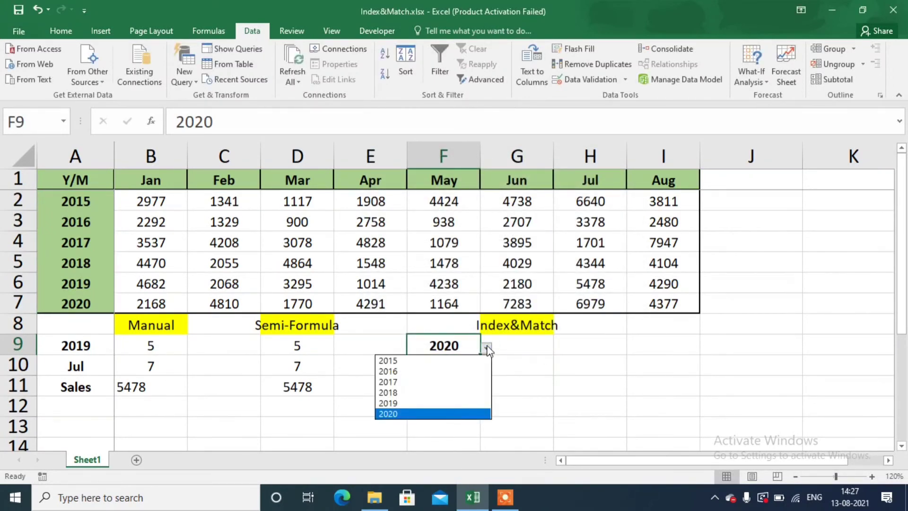
pyautogui.click(413, 392)
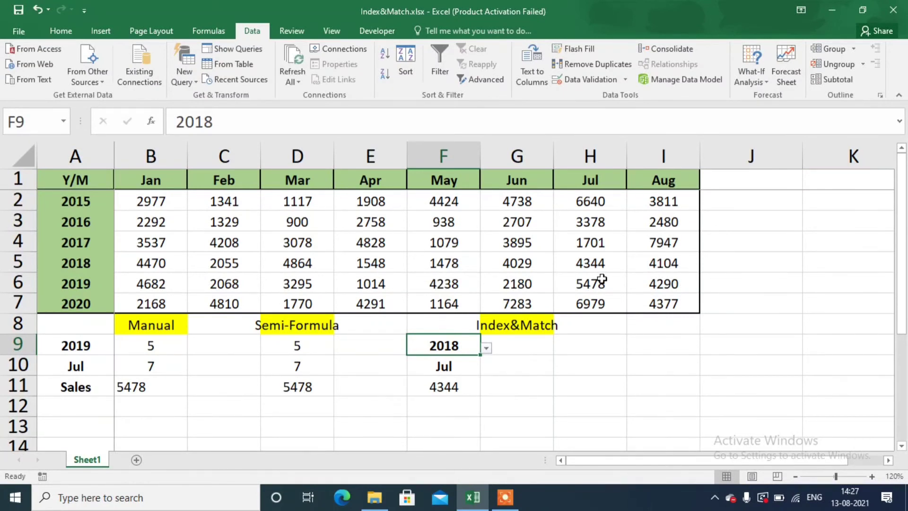
# Step: Add a data validation list to month cell F10 with the month headers =$B$1:$I$1 as its source
pyautogui.click(454, 369)
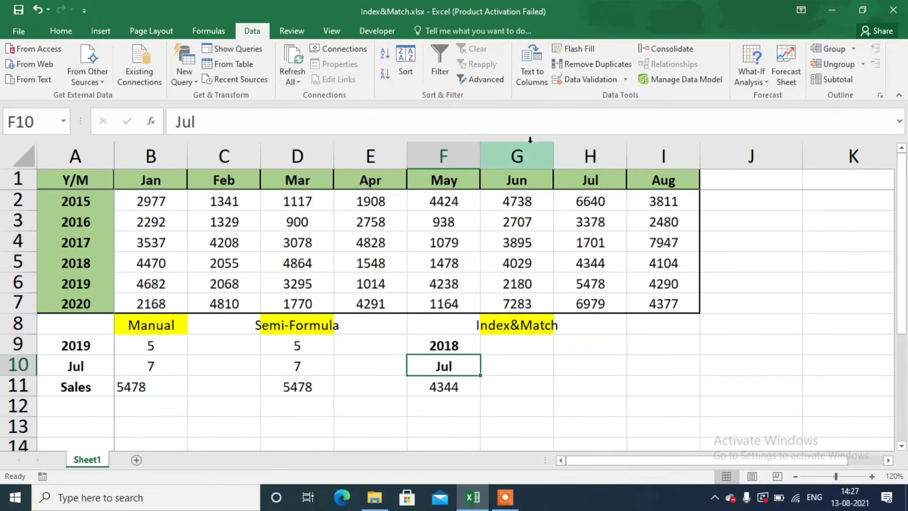
pyautogui.click(581, 82)
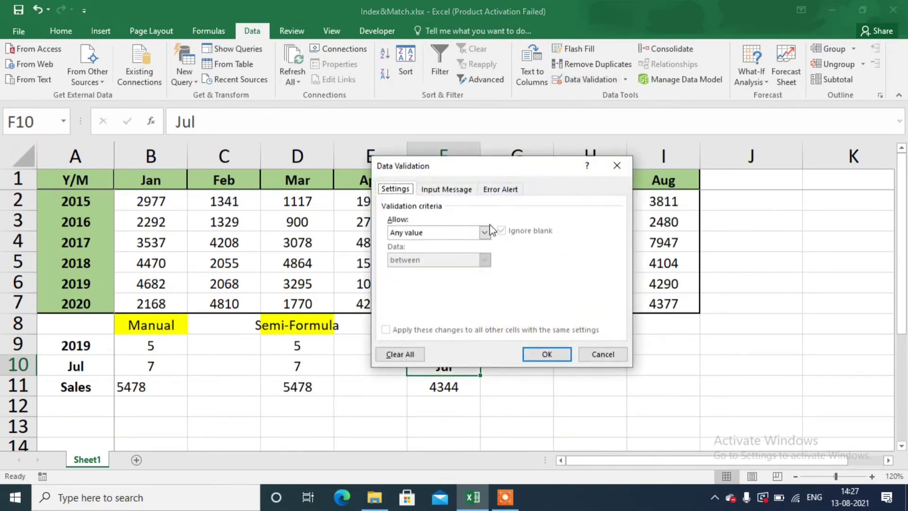
pyautogui.click(485, 232)
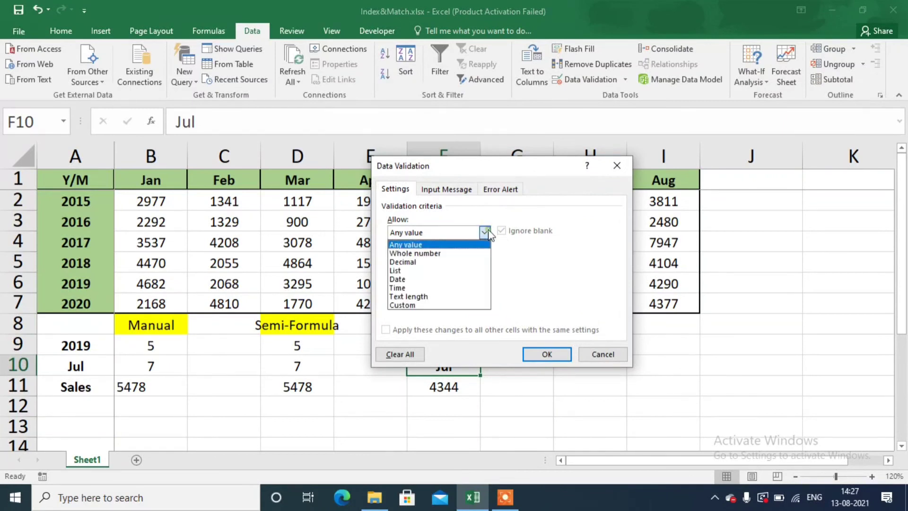
pyautogui.click(427, 272)
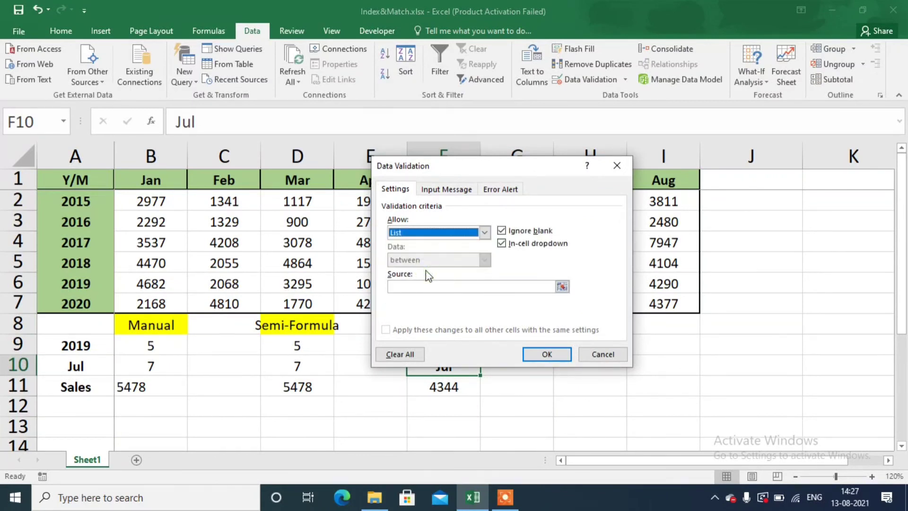
pyautogui.click(531, 285)
pyautogui.moveTo(180, 178); pyautogui.dragTo(181, 179)
pyautogui.hotkey('shift', 'Right')
pyautogui.hotkey('shift', 'Right')
pyautogui.hotkey('shift', 'Right')
pyautogui.hotkey('shift', 'Right')
pyautogui.hotkey('shift', 'Right')
pyautogui.hotkey('shift', 'Right')
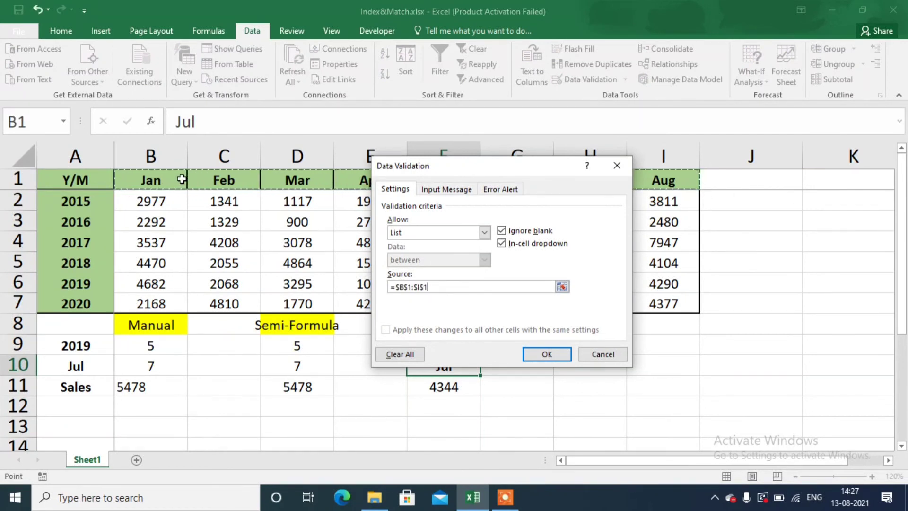
pyautogui.click(528, 350)
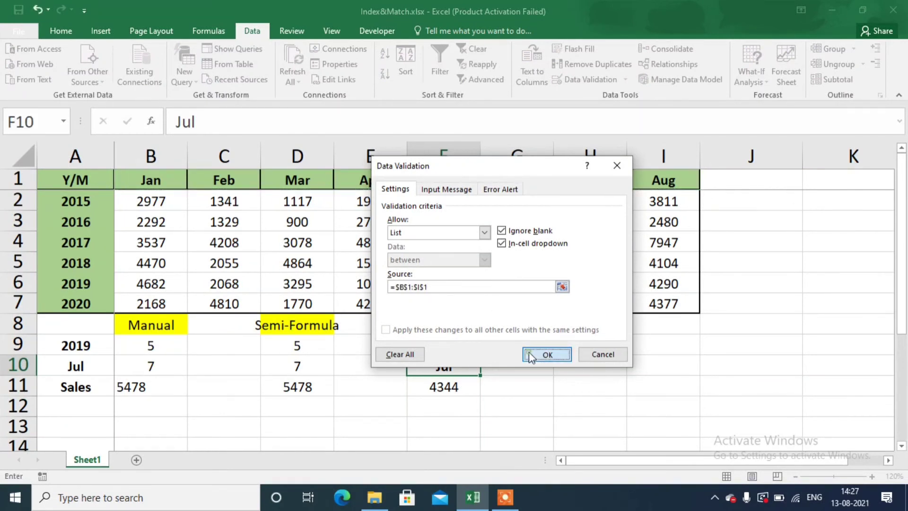
# Step: Choose Apr from the month list in F10 and check the F11 result against the table's 2018 Apr cell
pyautogui.click(486, 369)
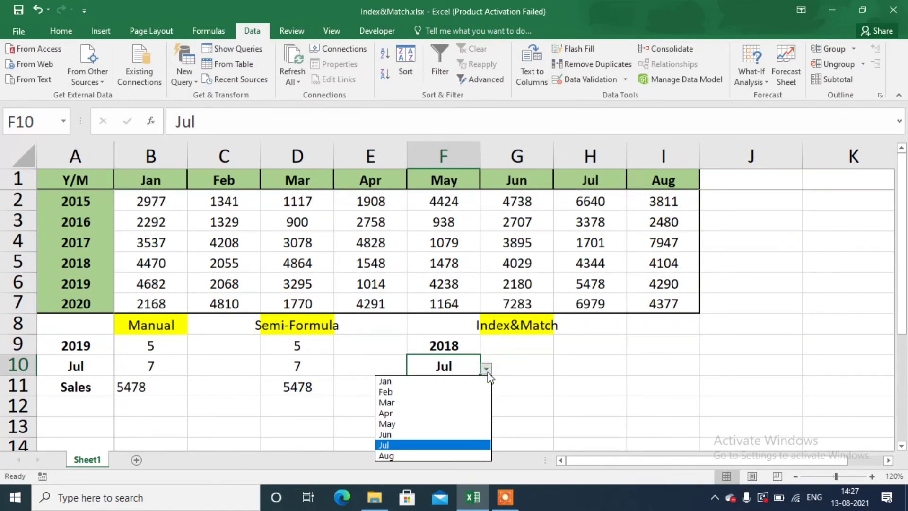
pyautogui.click(397, 413)
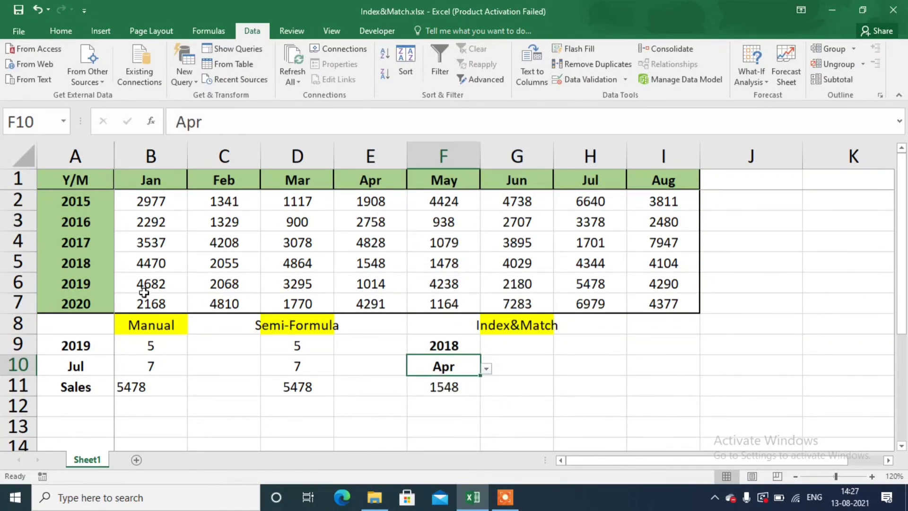
pyautogui.click(370, 261)
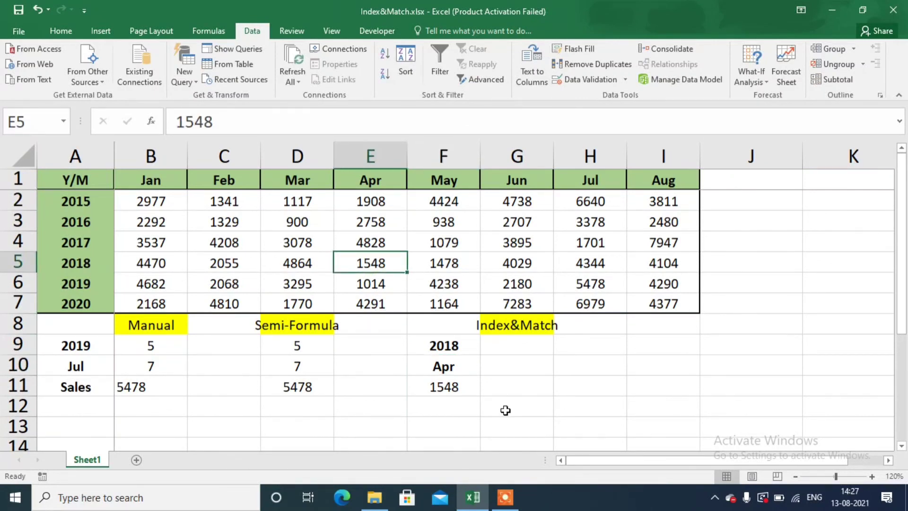
pyautogui.click(530, 387)
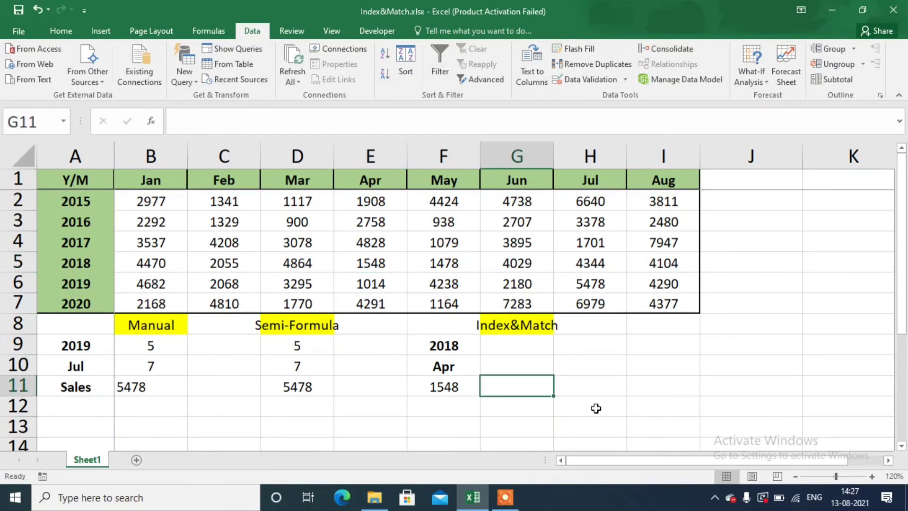